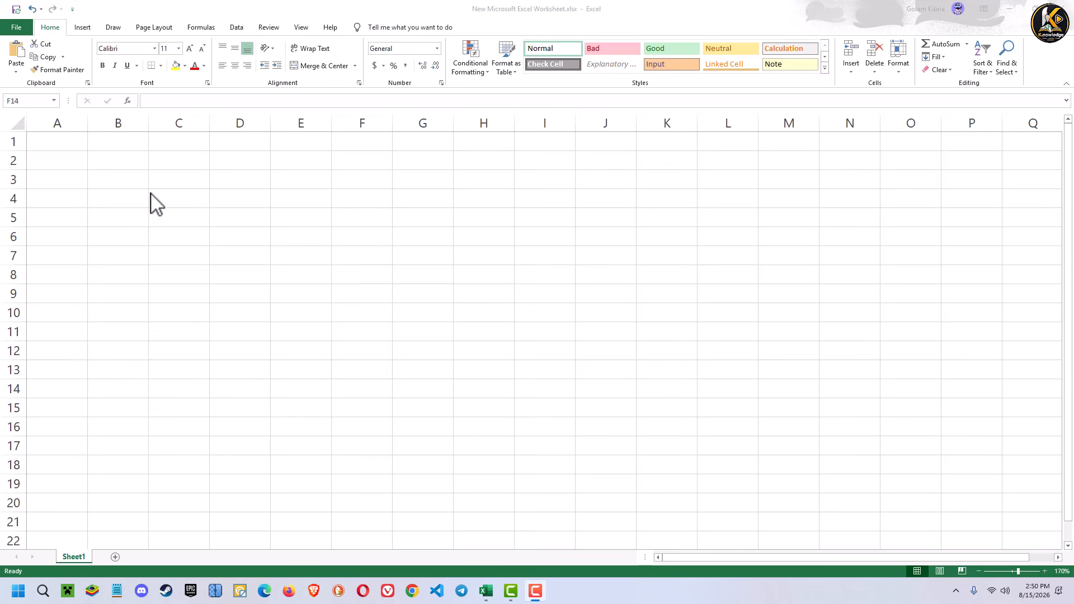
# - Enter the column headings Roll in cell A2 and Name in cell B2
pyautogui.doubleClick(65, 162)
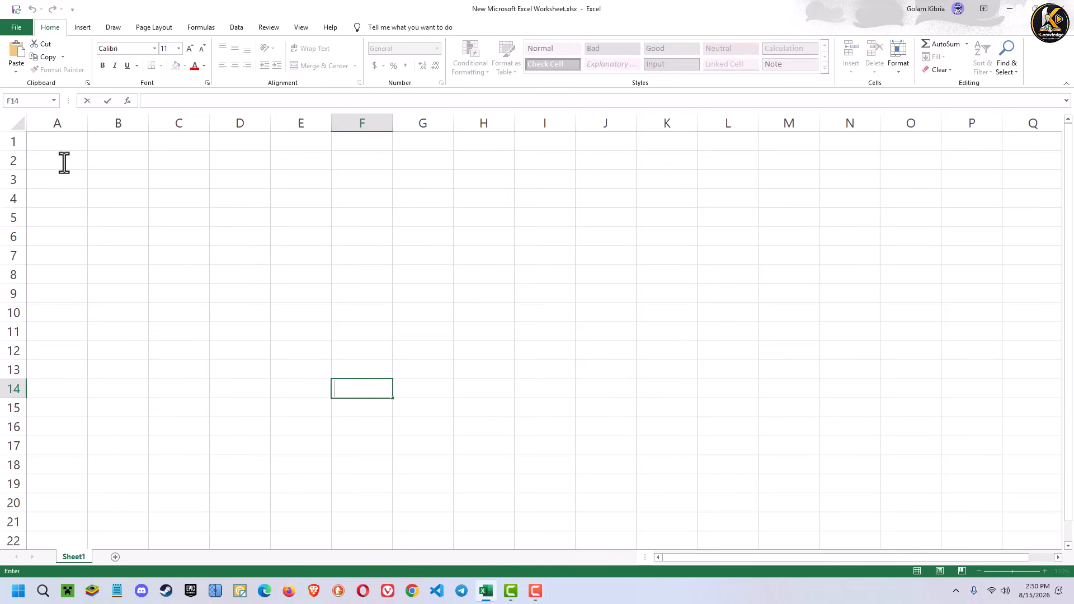
pyautogui.click(64, 162)
pyautogui.write('Roll')
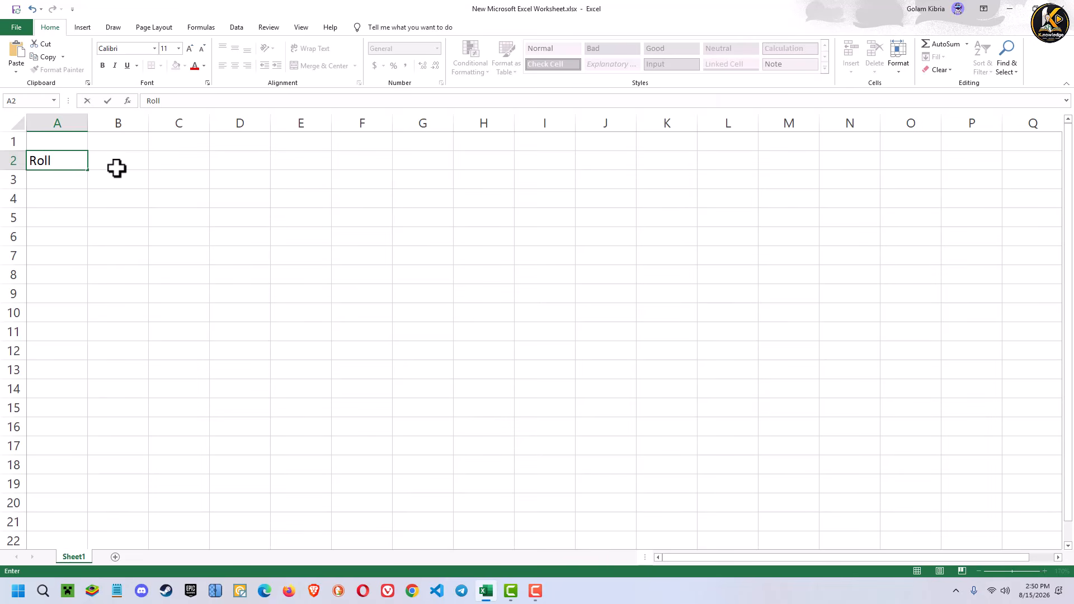
pyautogui.click(116, 169)
pyautogui.write('Name')
pyautogui.press('Tab')
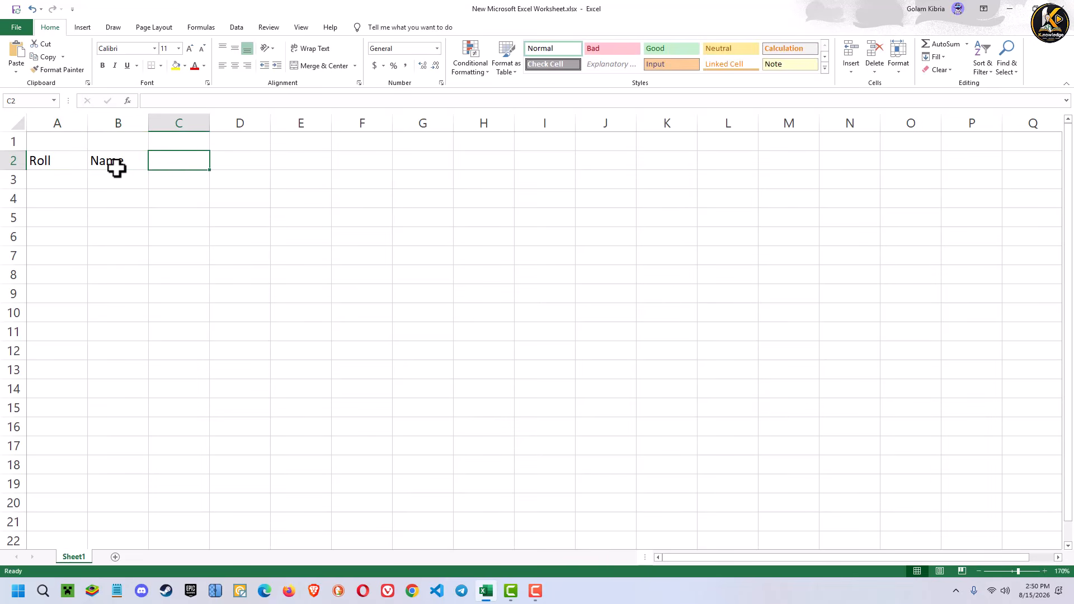
# - Add the subject headings Bangla, English and Math in cells C2 to E2
pyautogui.write('Bangla')
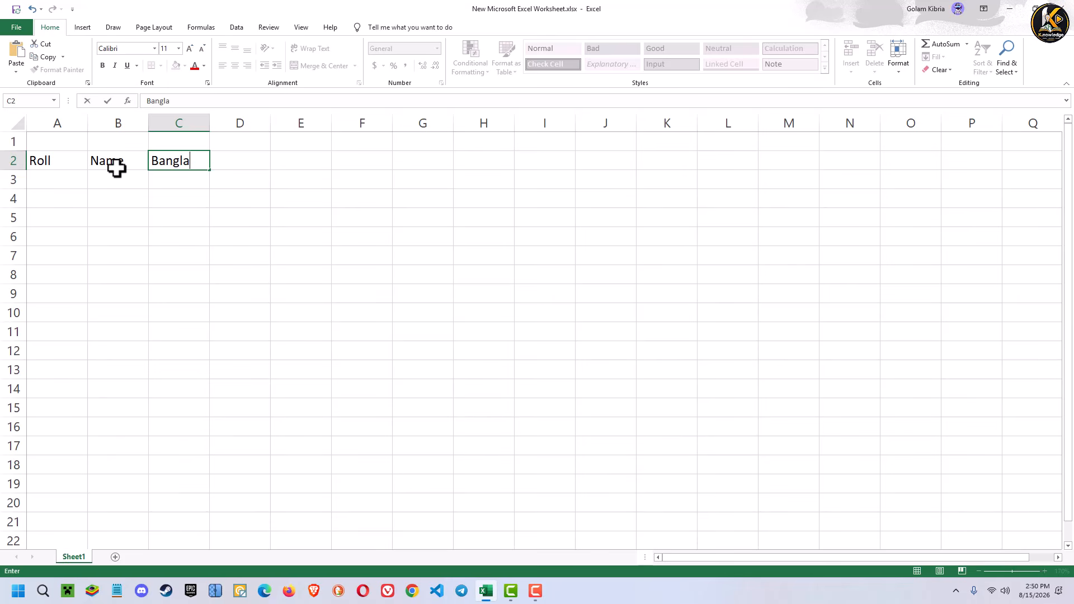
pyautogui.press('Tab')
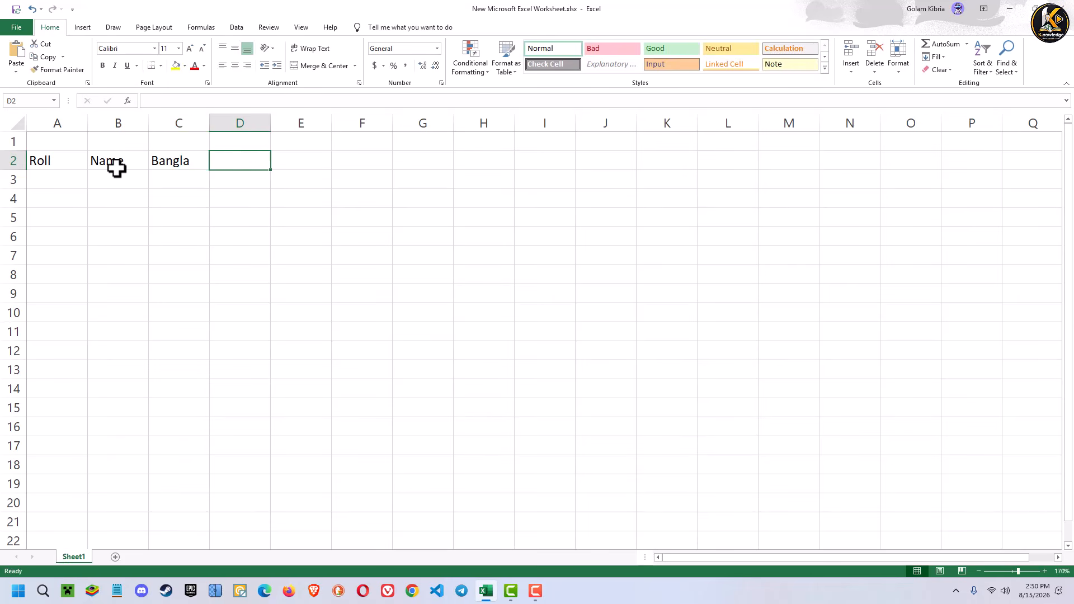
pyautogui.write('Englishg')
pyautogui.press('BackSpace')
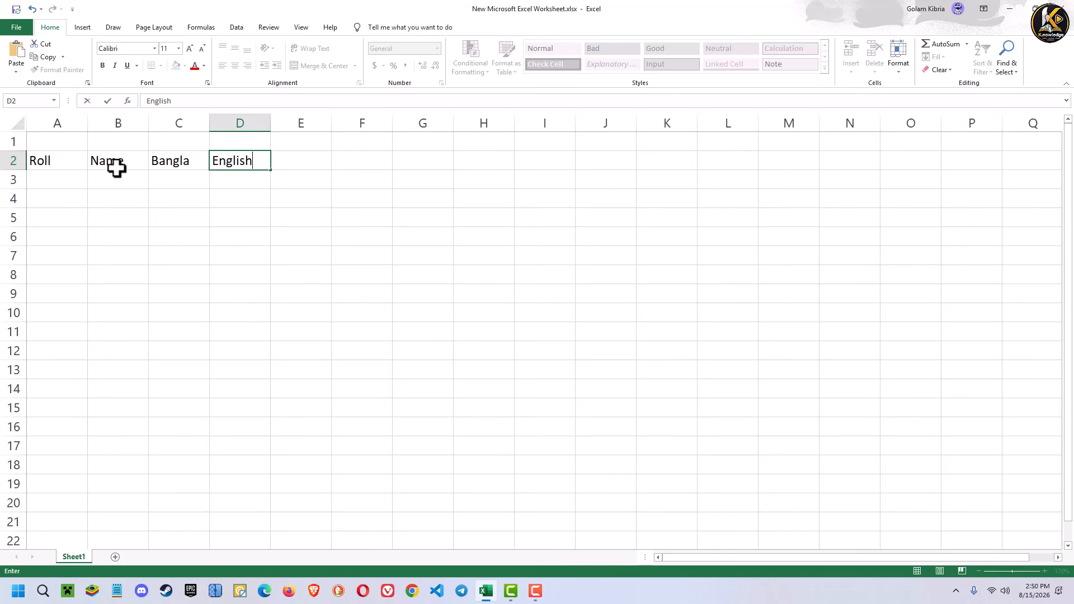
pyautogui.press('Tab')
pyautogui.write('Math')
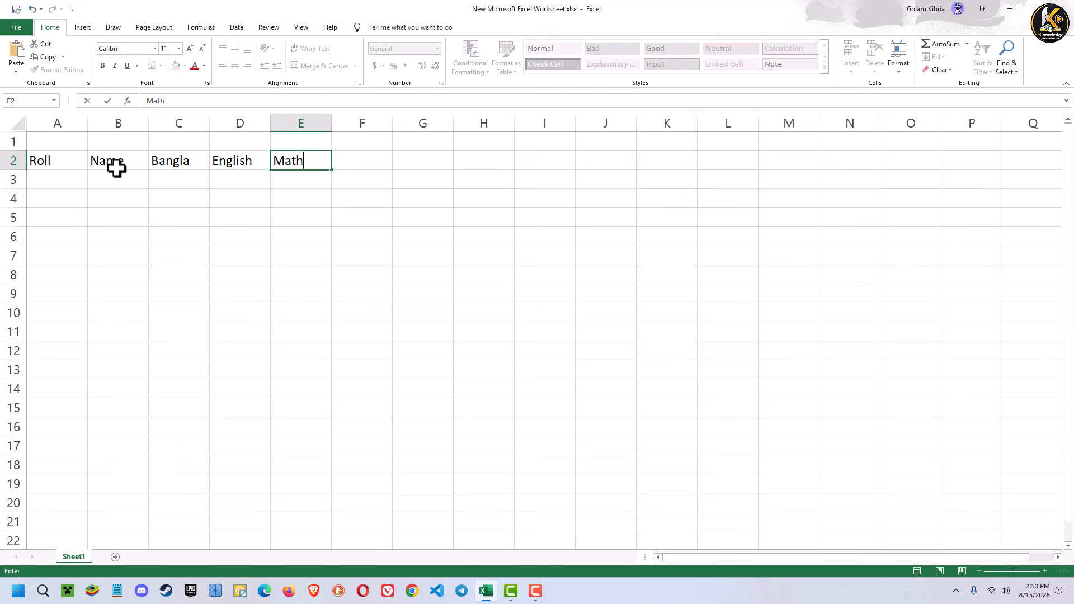
pyautogui.press('Tab')
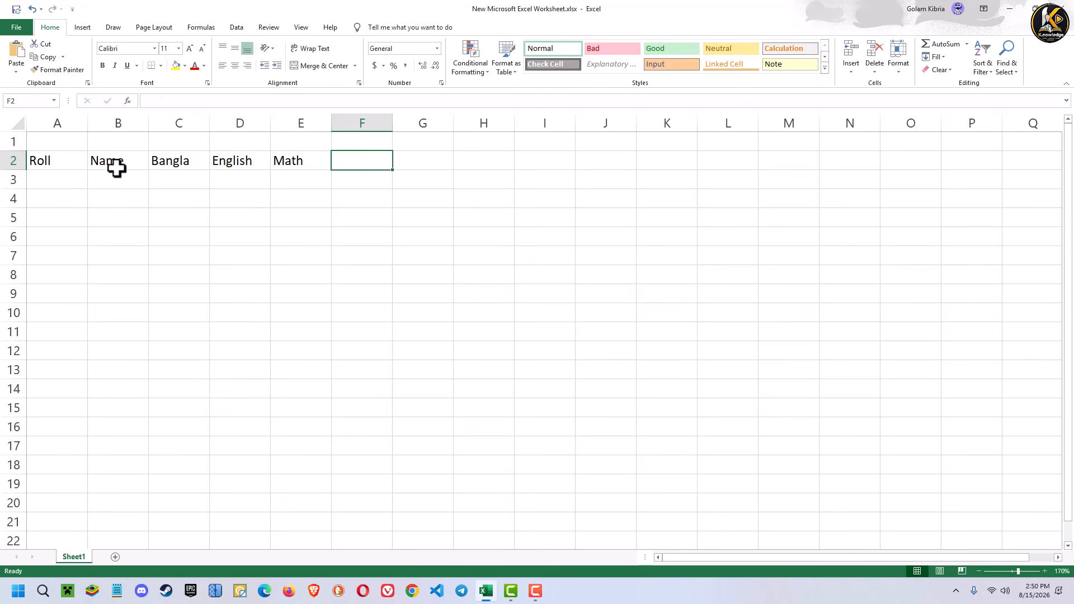
# - Add the headings Total in cell F2 and Division in cell G2
pyautogui.write('Total')
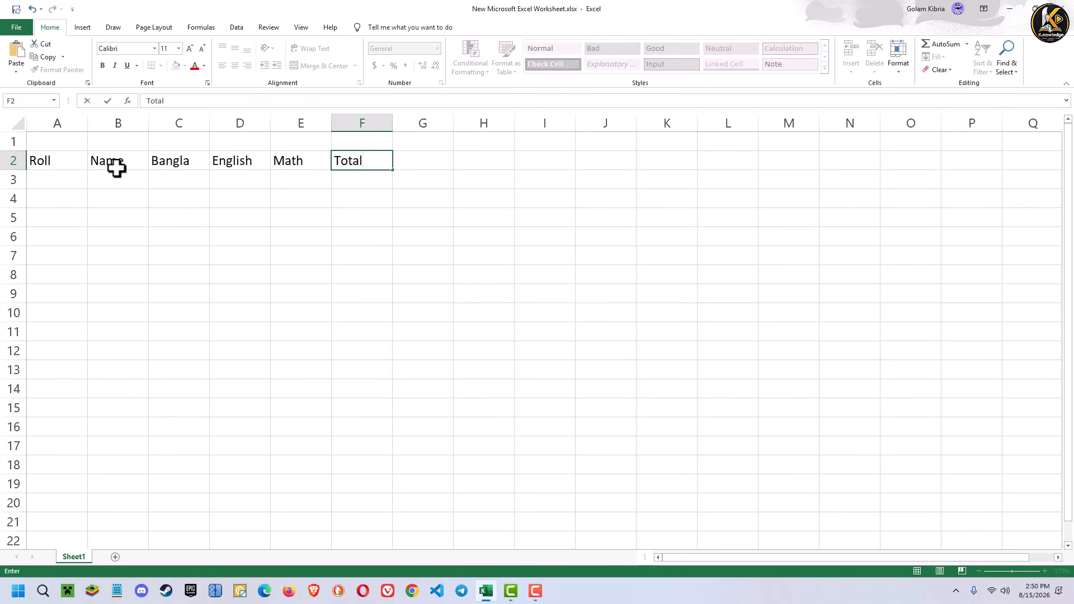
pyautogui.press('Tab')
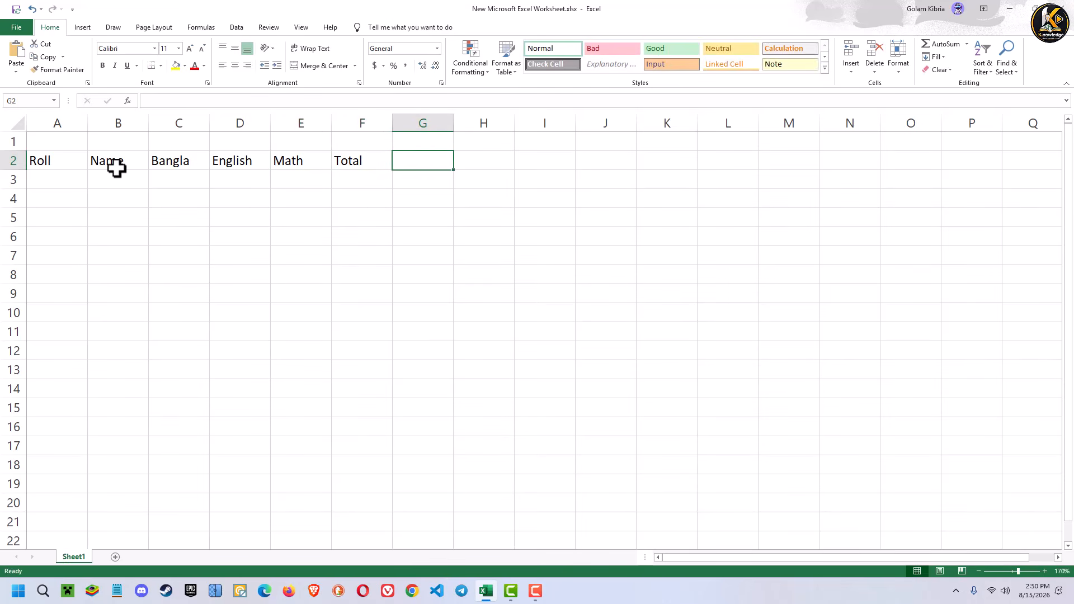
pyautogui.write('Divis')
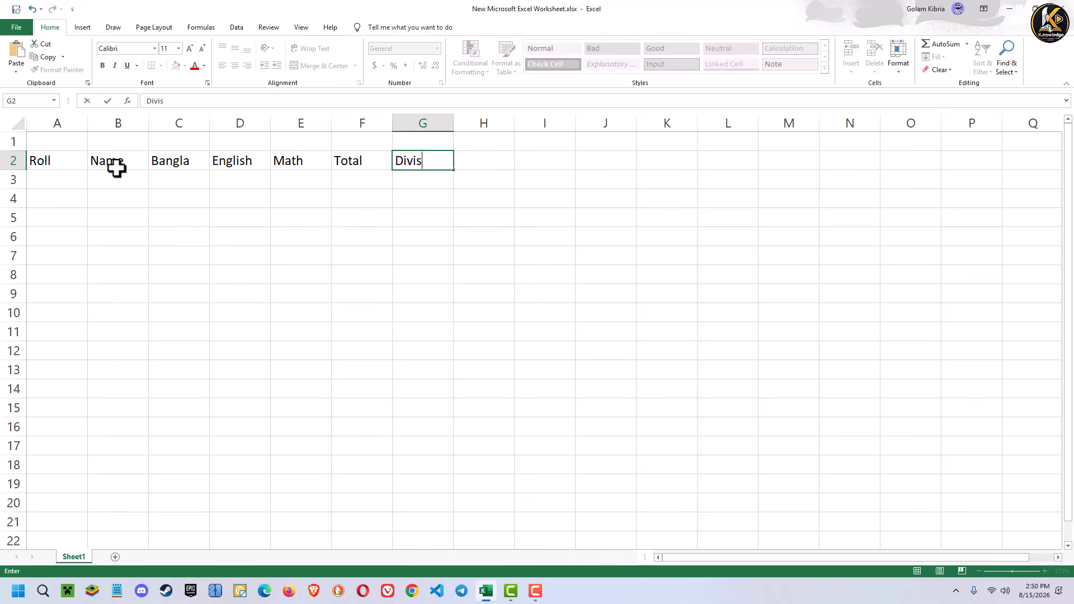
pyautogui.write('ion')
pyautogui.press('Return')
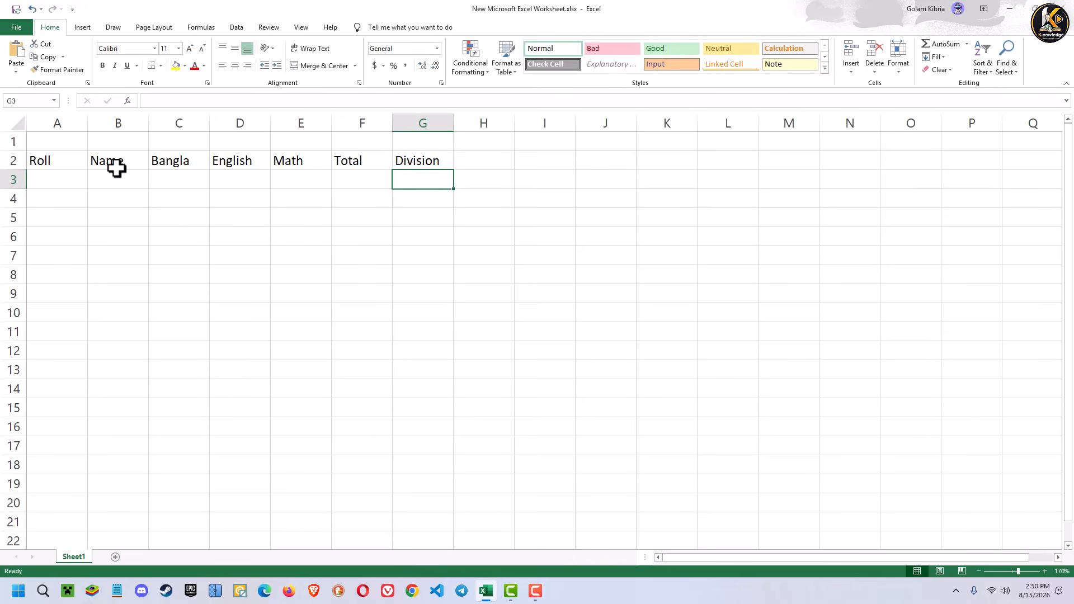
# - Start the first student record in row 3 with roll 1 and name A
pyautogui.press('Left')
pyautogui.press('Left')
pyautogui.press('Left')
pyautogui.press('Left')
pyautogui.press('Left')
pyautogui.press('Left')
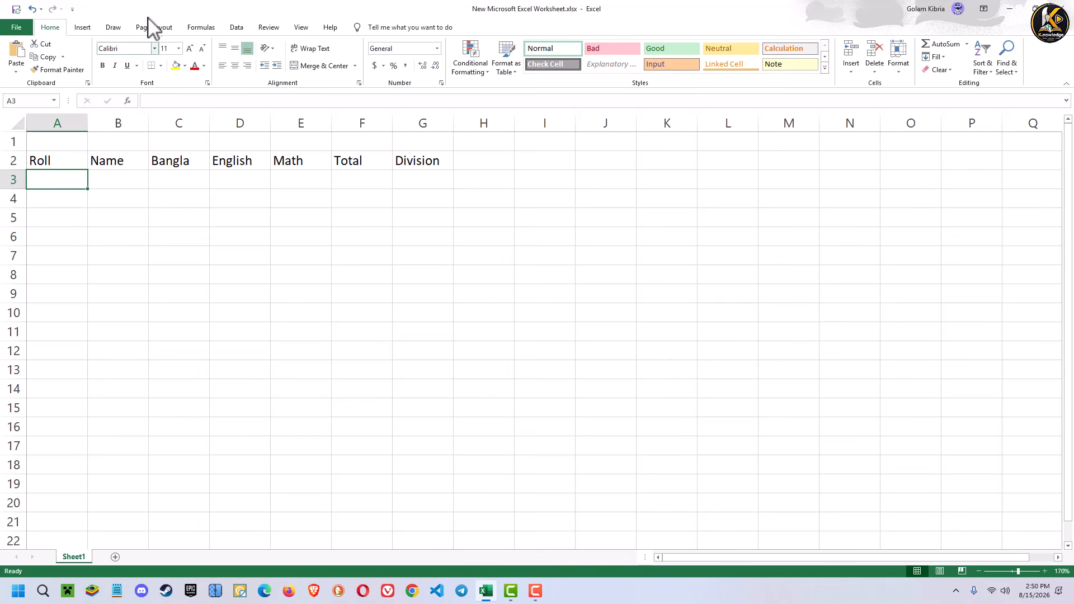
pyautogui.write('1')
pyautogui.press('Tab')
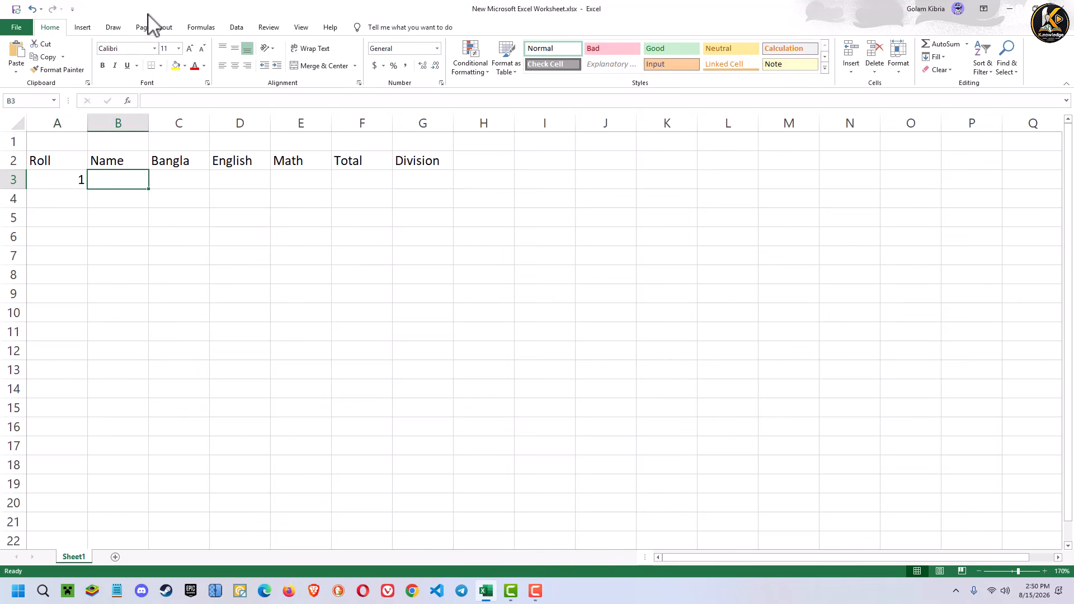
pyautogui.write('A')
pyautogui.press('Tab')
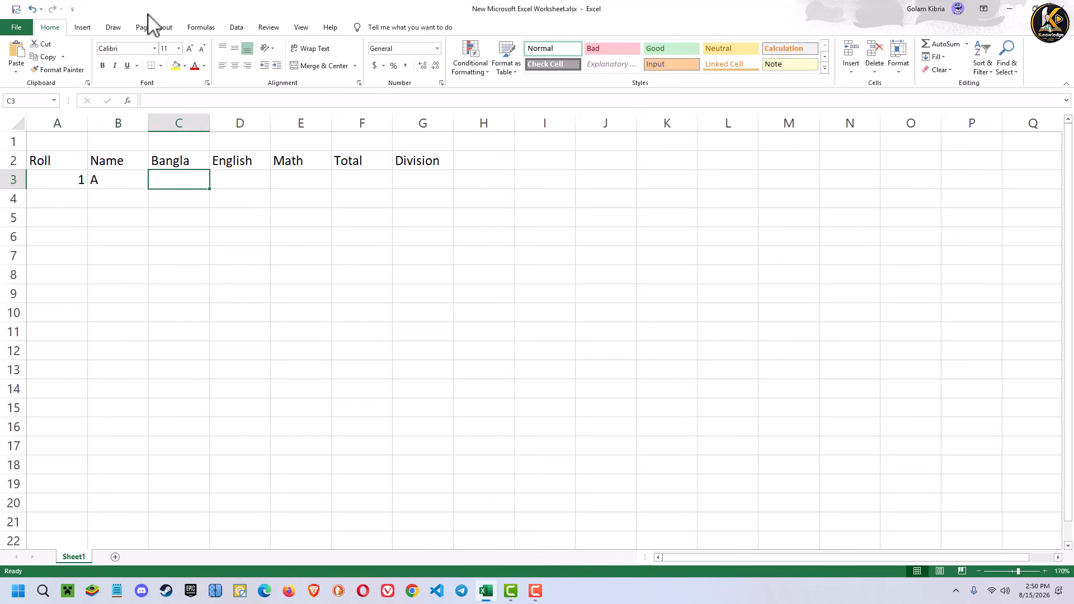
# - Enter the student's marks in row 3: 65 for Bangla, 75 for English and 85 for Math
pyautogui.write('65')
pyautogui.press('Tab')
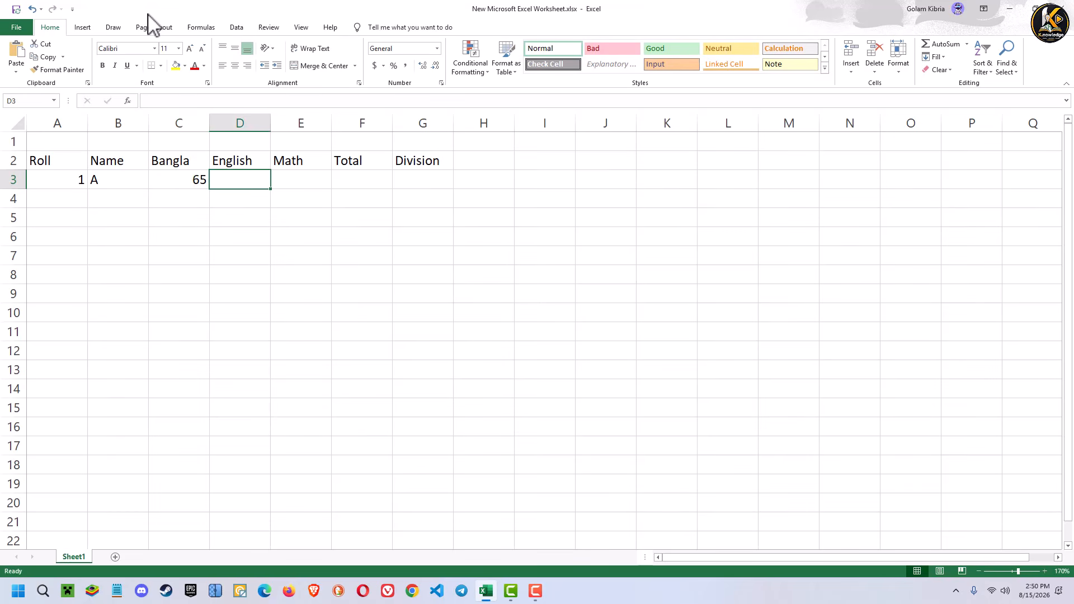
pyautogui.write('75')
pyautogui.press('Tab')
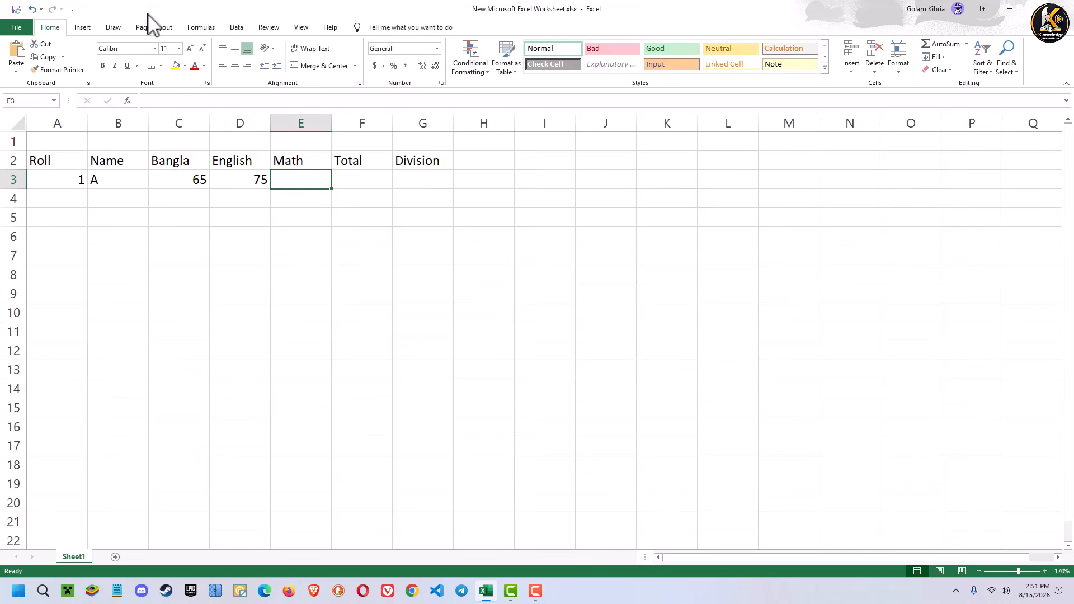
pyautogui.write('85')
pyautogui.press('Tab')
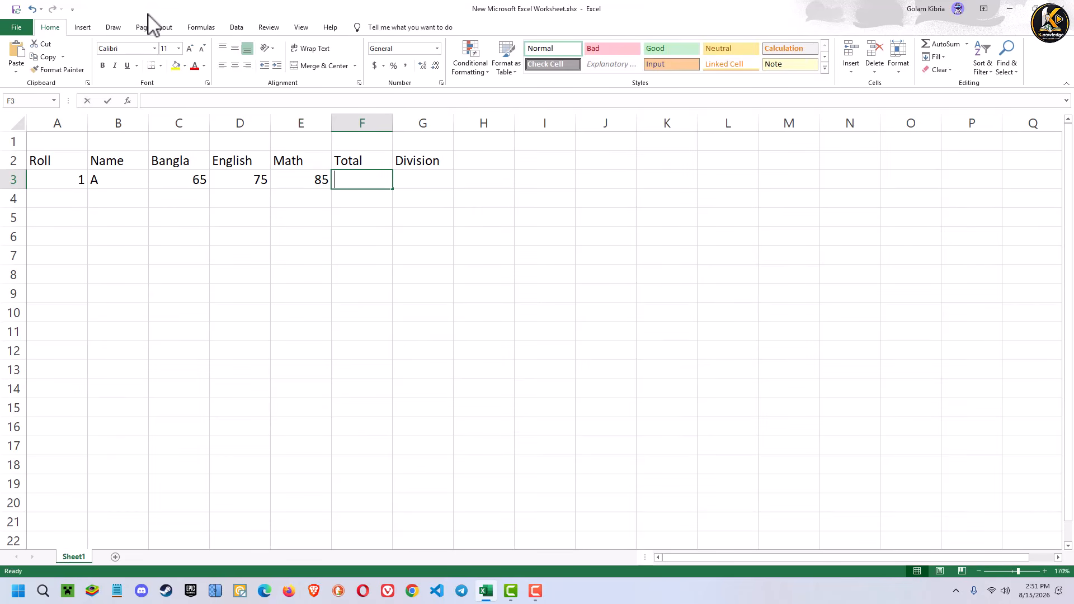
# - Calculate the student's total in cell F3 with the formula =SUM(C3:E3)
pyautogui.write('=')
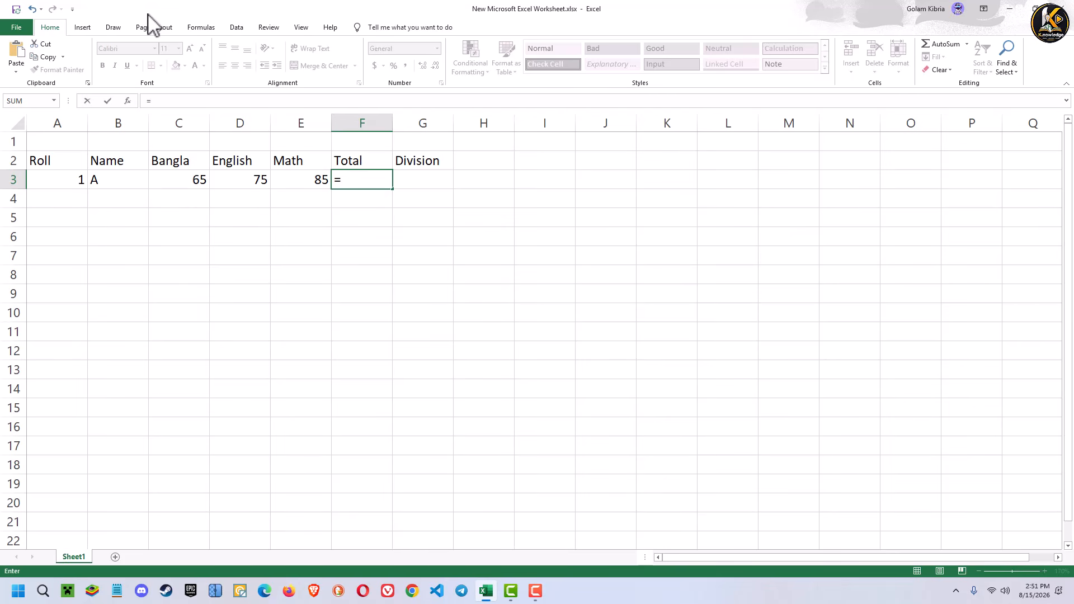
pyautogui.write('sum')
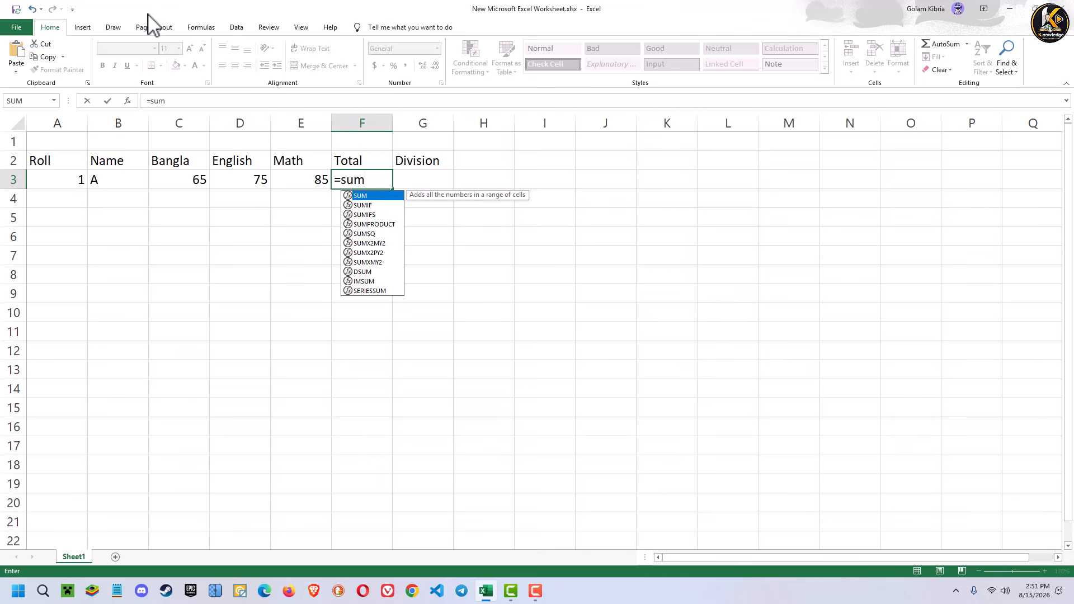
pyautogui.write('(')
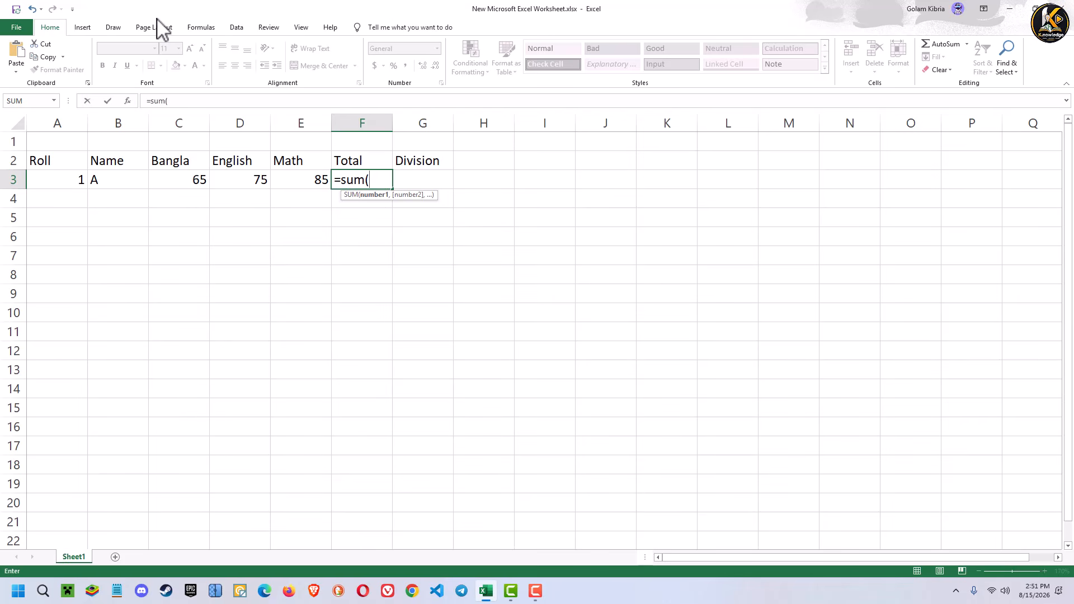
pyautogui.click(191, 179)
pyautogui.press('F8')
pyautogui.click(306, 179)
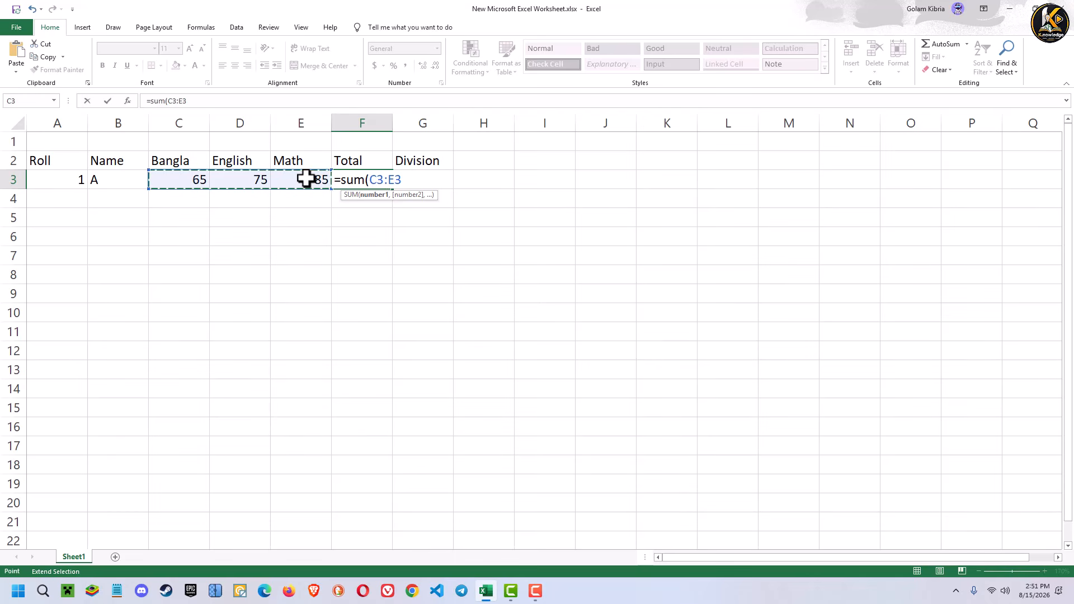
pyautogui.write(')')
pyautogui.press('Return')
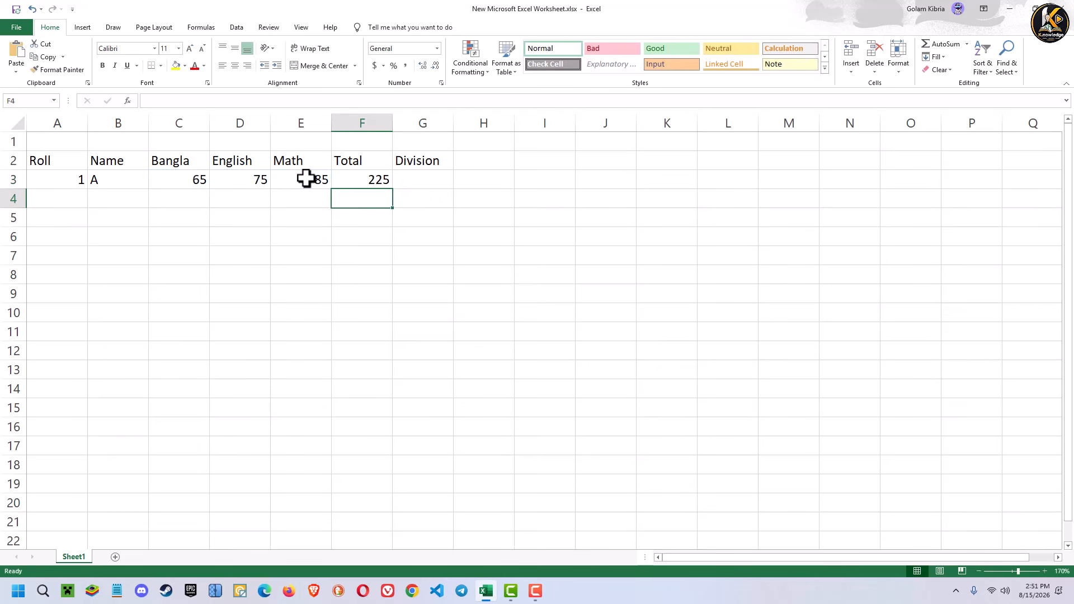
pyautogui.click(377, 183)
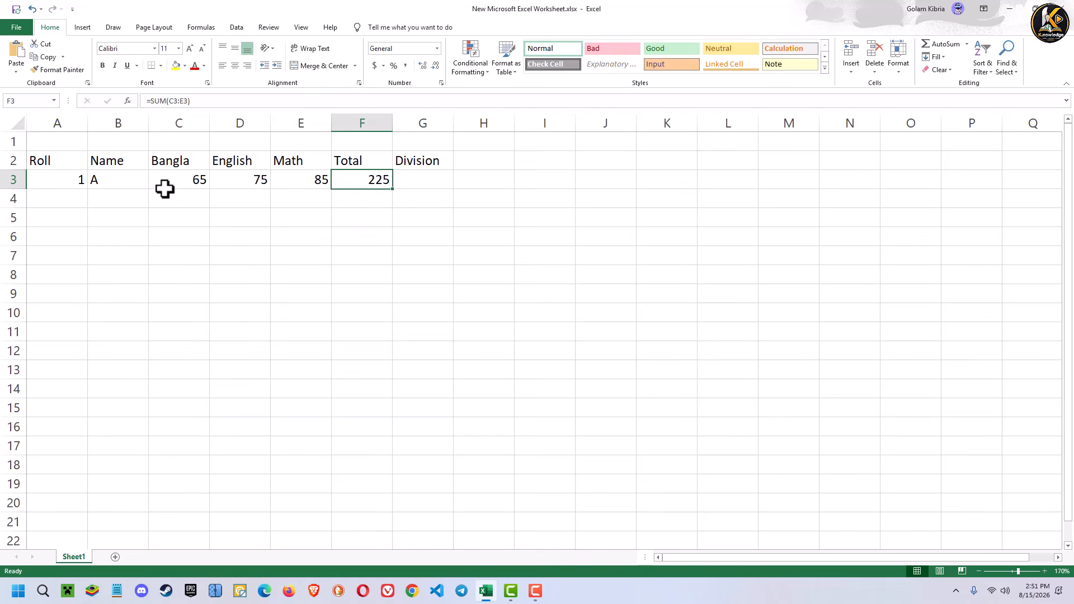
# - Begin an IF formula in Division cell G3 with an OR test whose first condition is C3<60
pyautogui.click(429, 184)
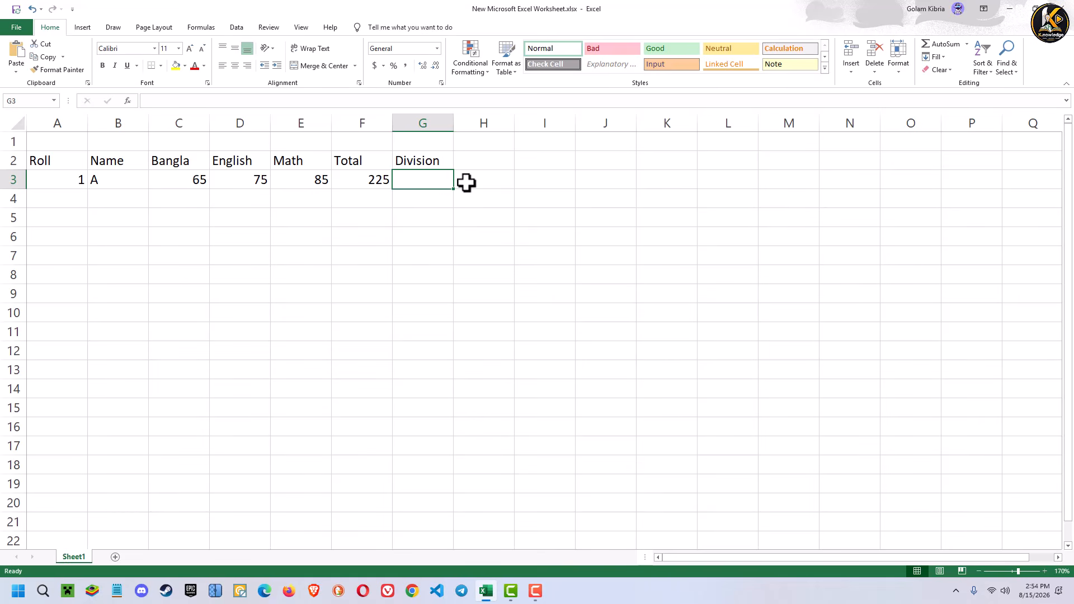
pyautogui.write('=')
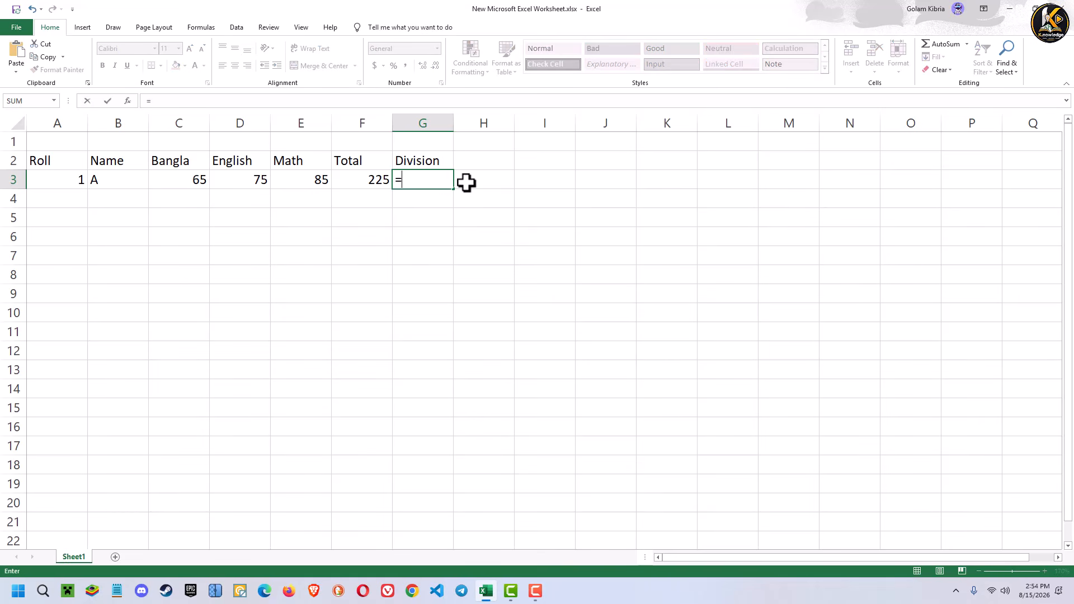
pyautogui.write('IF')
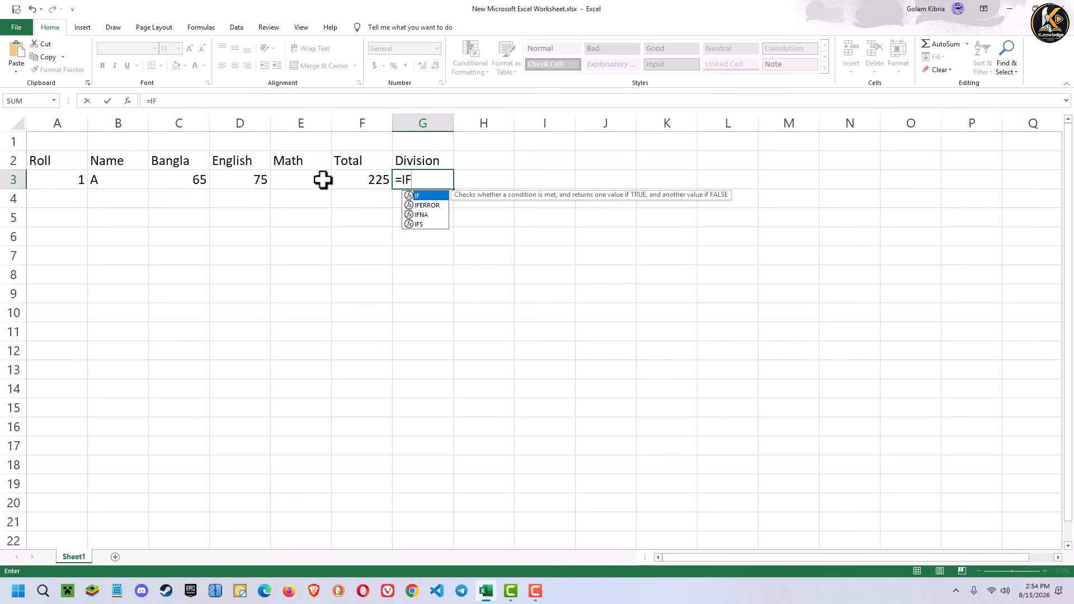
pyautogui.write('(')
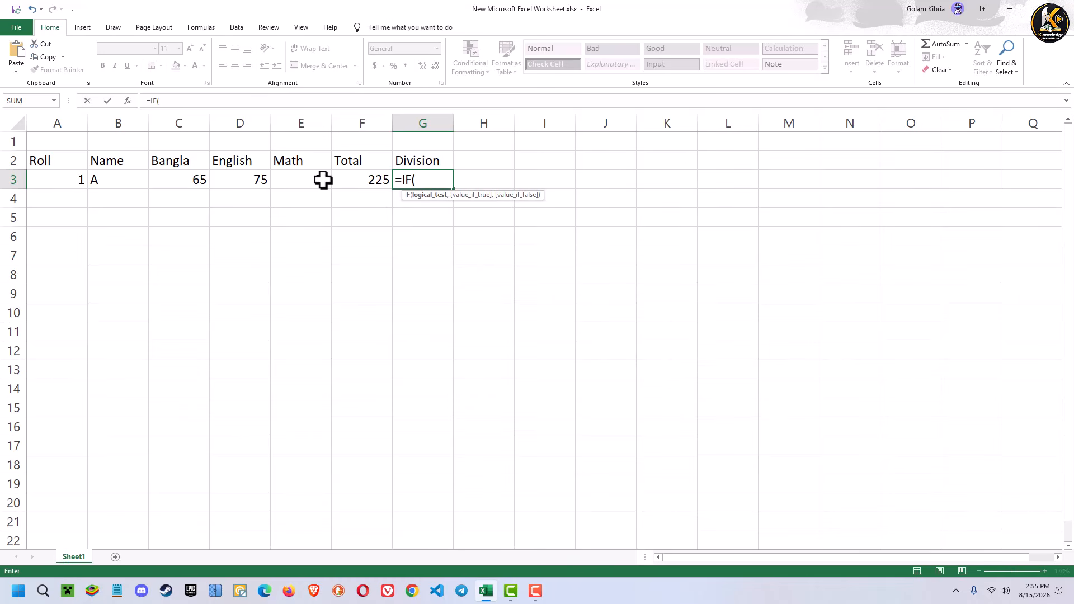
pyautogui.write('OR')
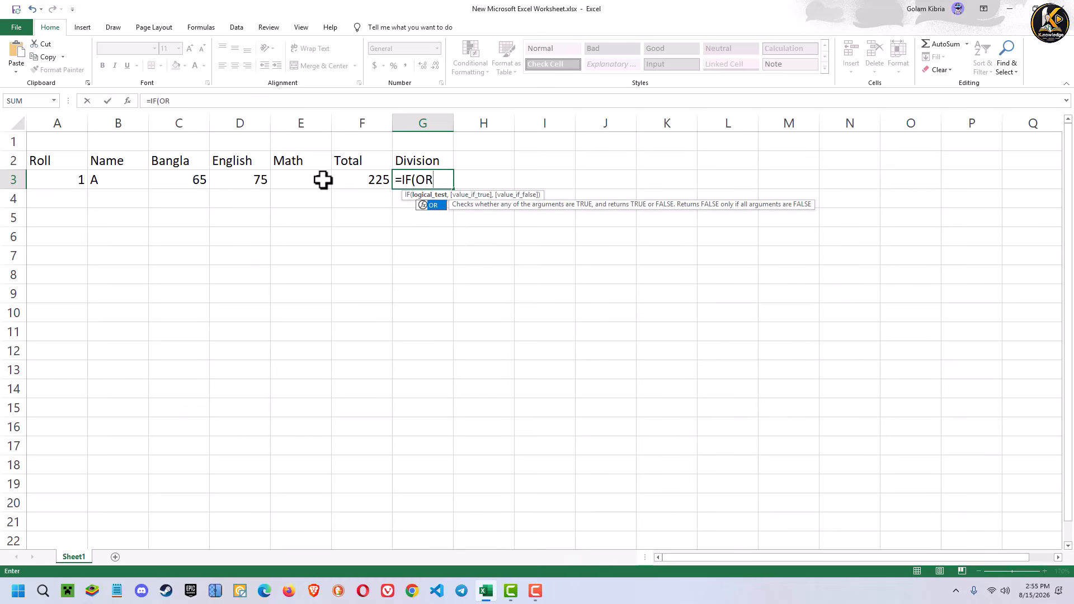
pyautogui.write('(')
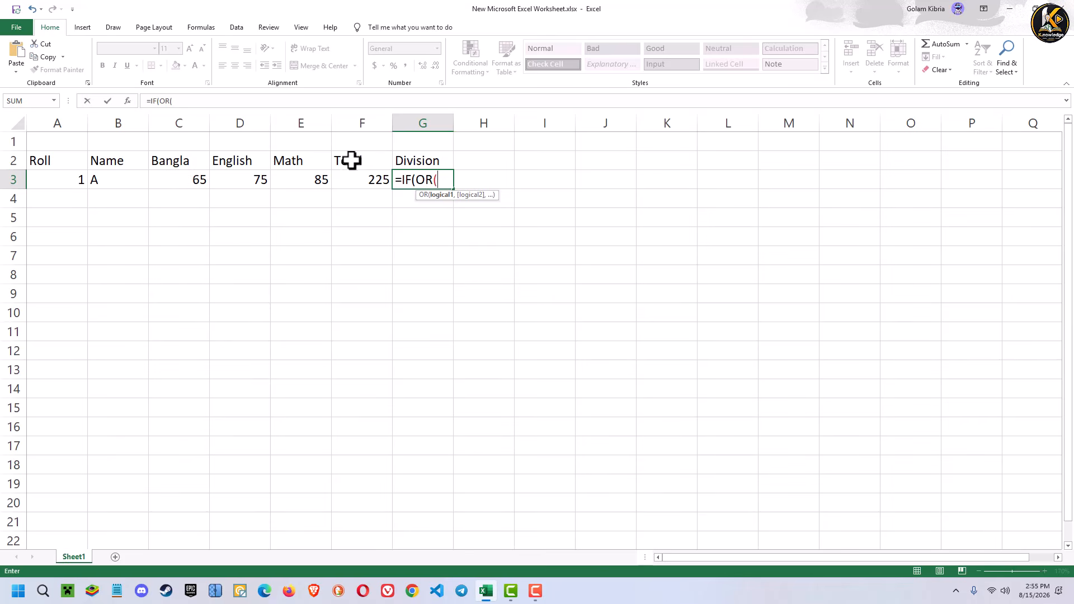
pyautogui.click(191, 180)
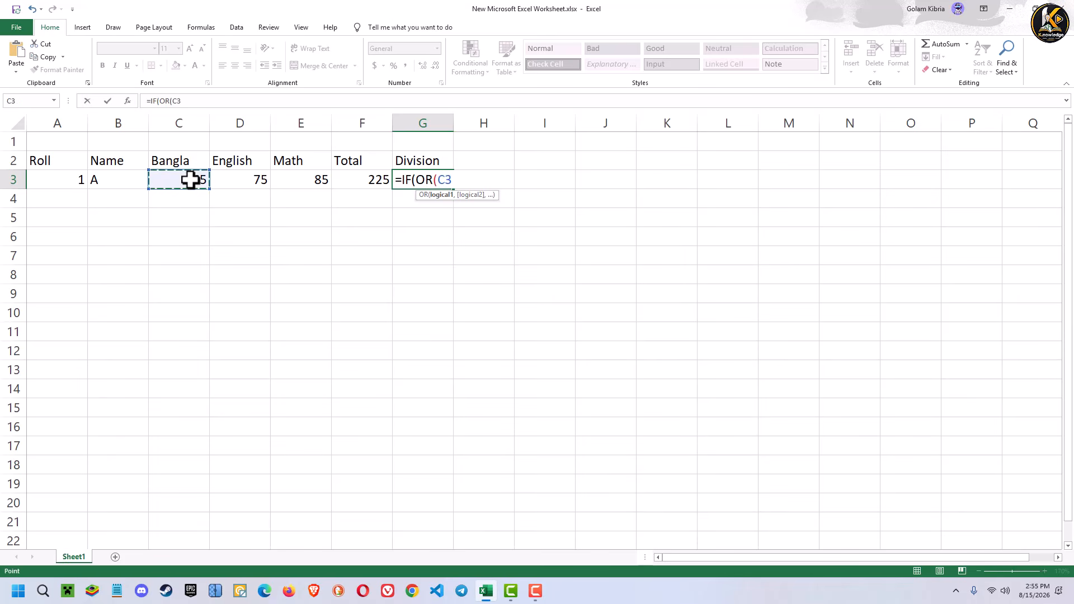
pyautogui.write('<60,')
# - Complete the OR test in G3 with the conditions D3<60 and E3<60, and close its parenthesis
pyautogui.click(244, 180)
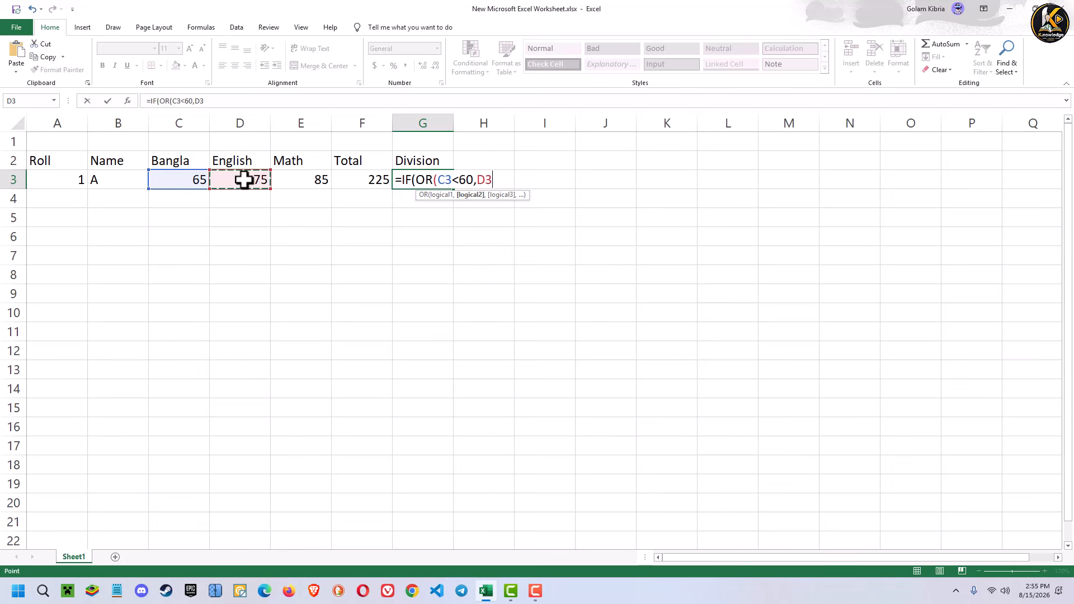
pyautogui.write('<60,')
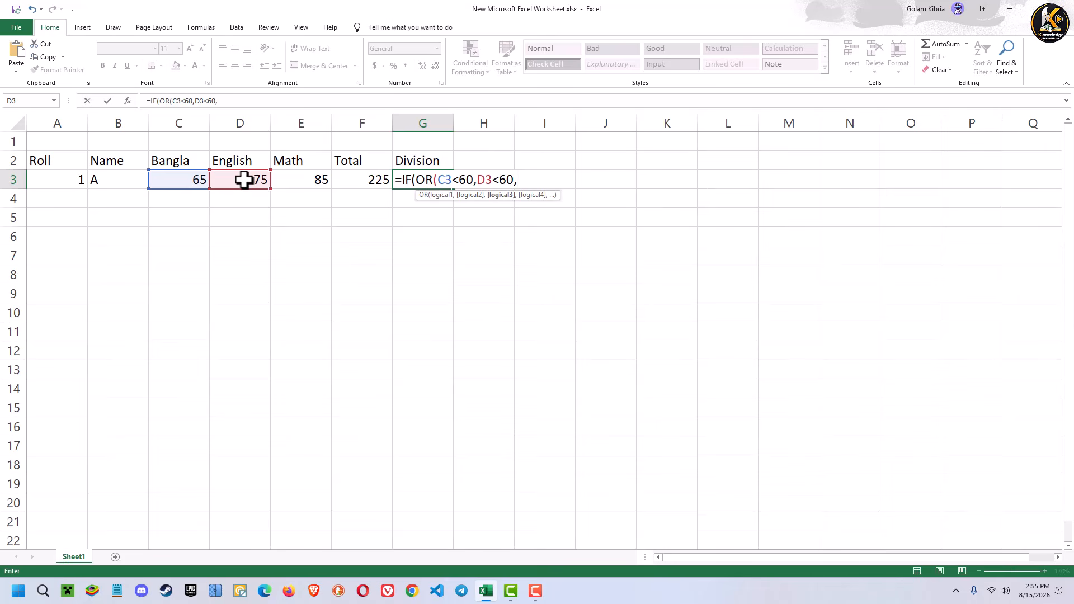
pyautogui.click(293, 179)
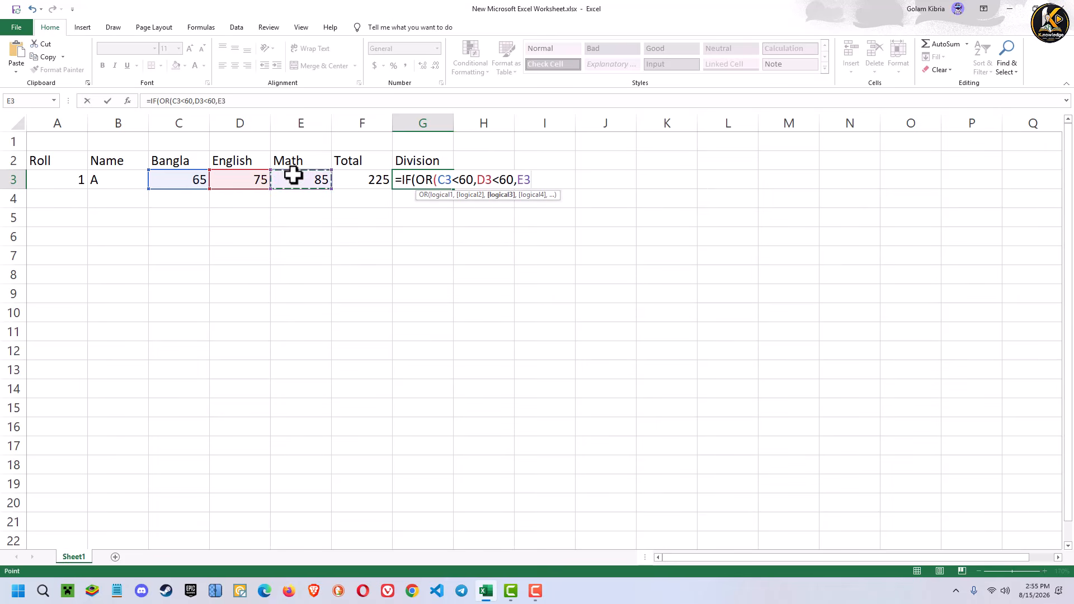
pyautogui.write('<60')
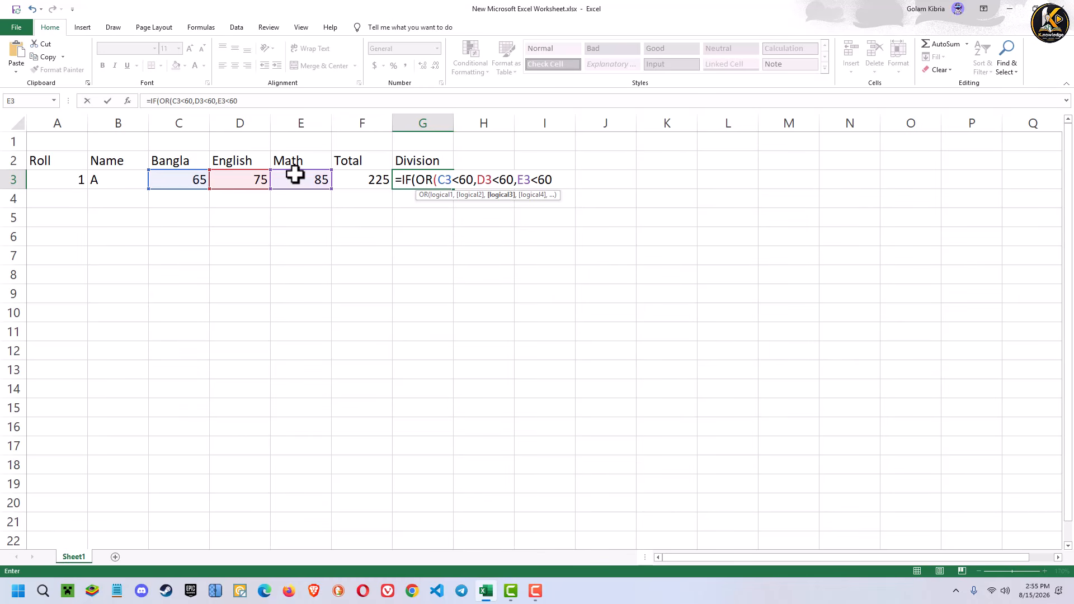
pyautogui.write('>')
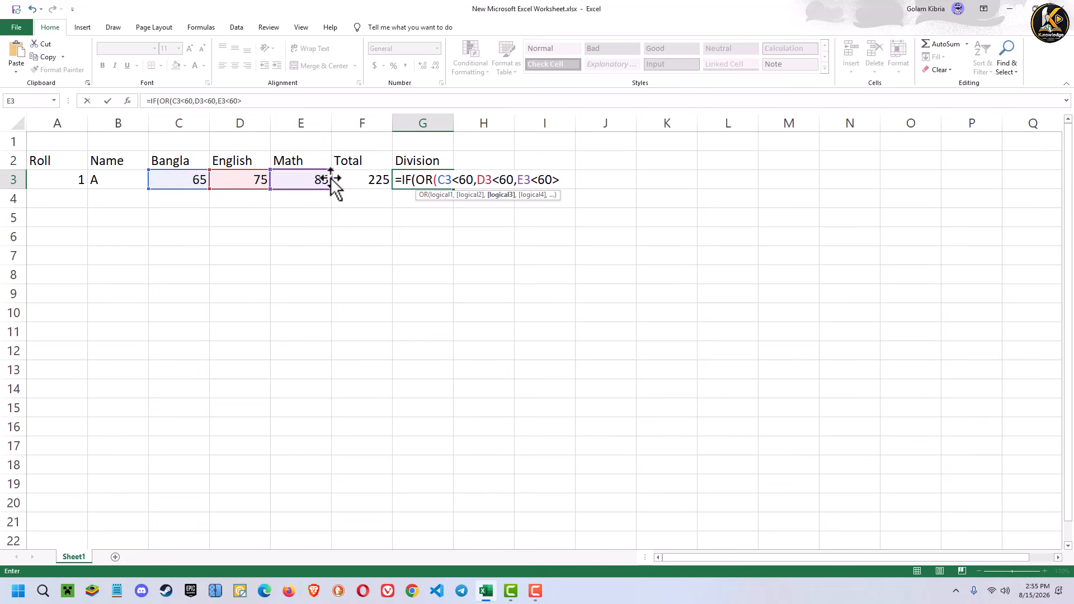
pyautogui.press('BackSpace')
pyautogui.write(')')
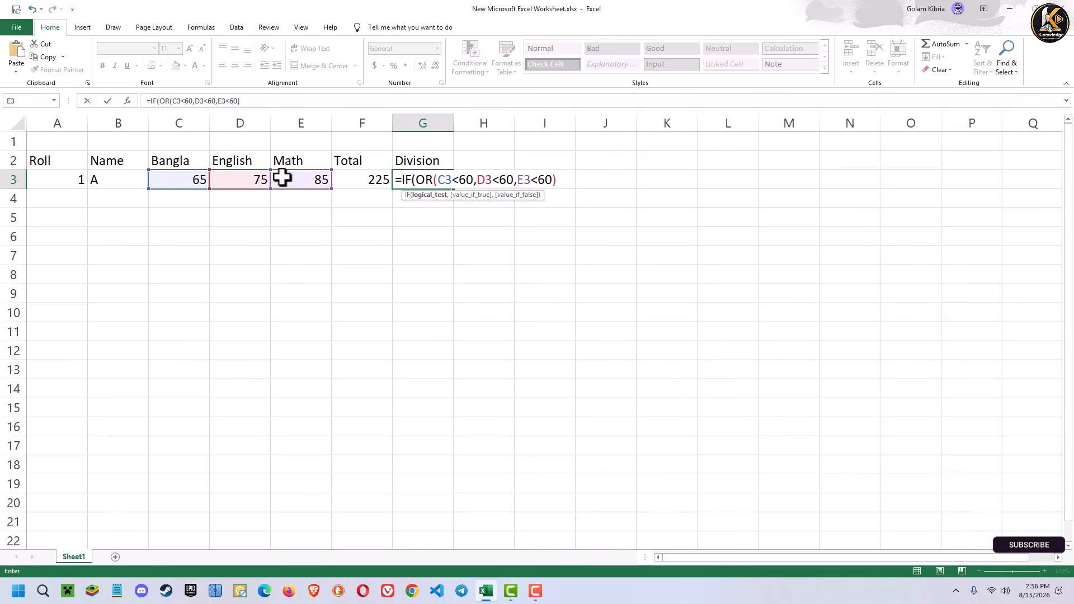
pyautogui.write(',')
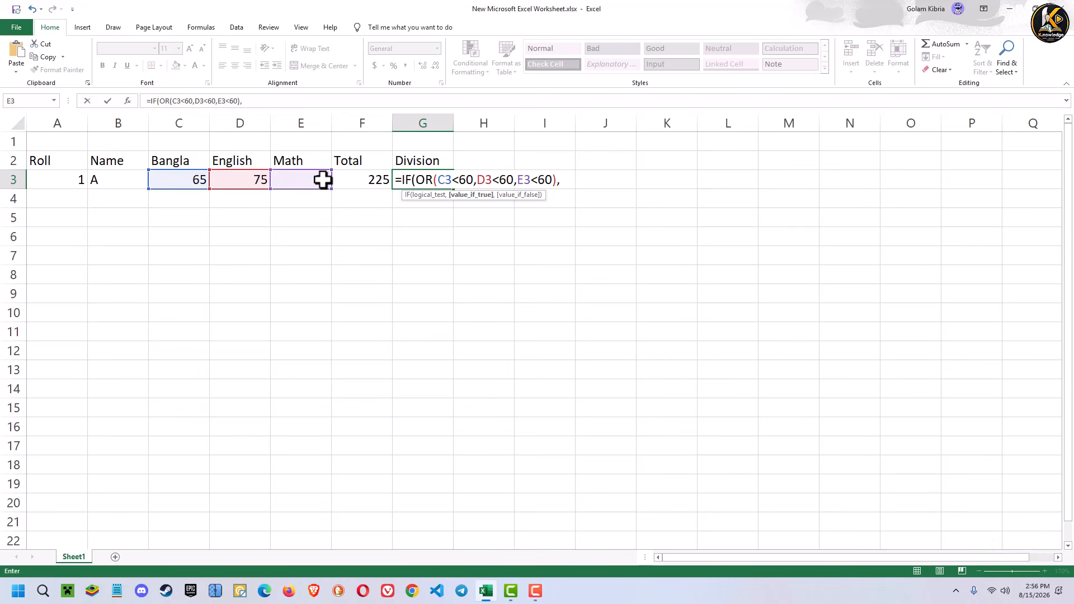
pyautogui.write('"FAIL",')
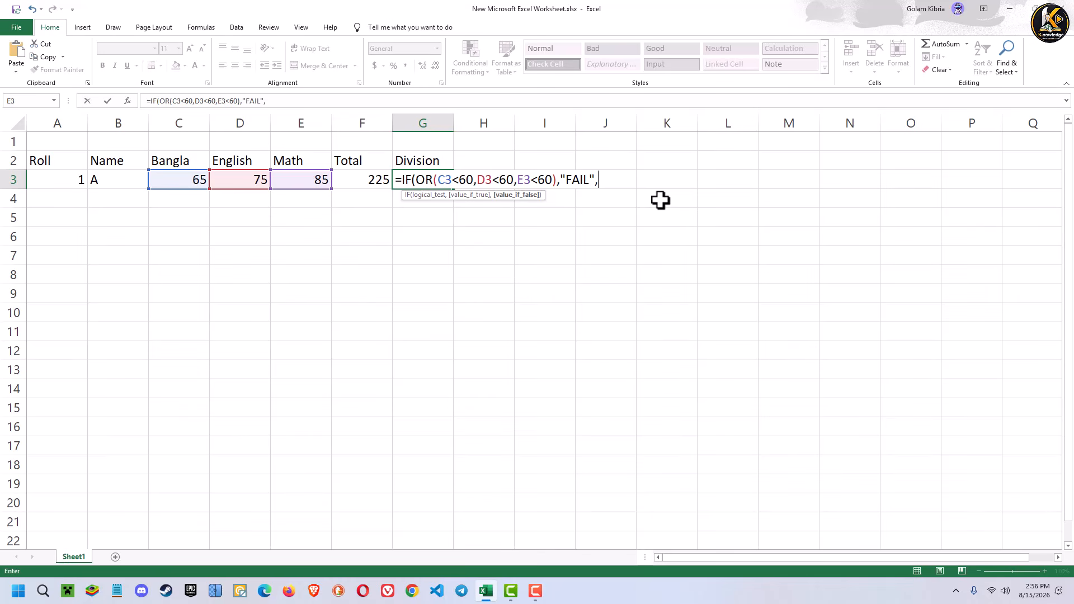
# - Nest a second IF as the false value, starting its test with AND and the first condition F3>0
pyautogui.write('IF')
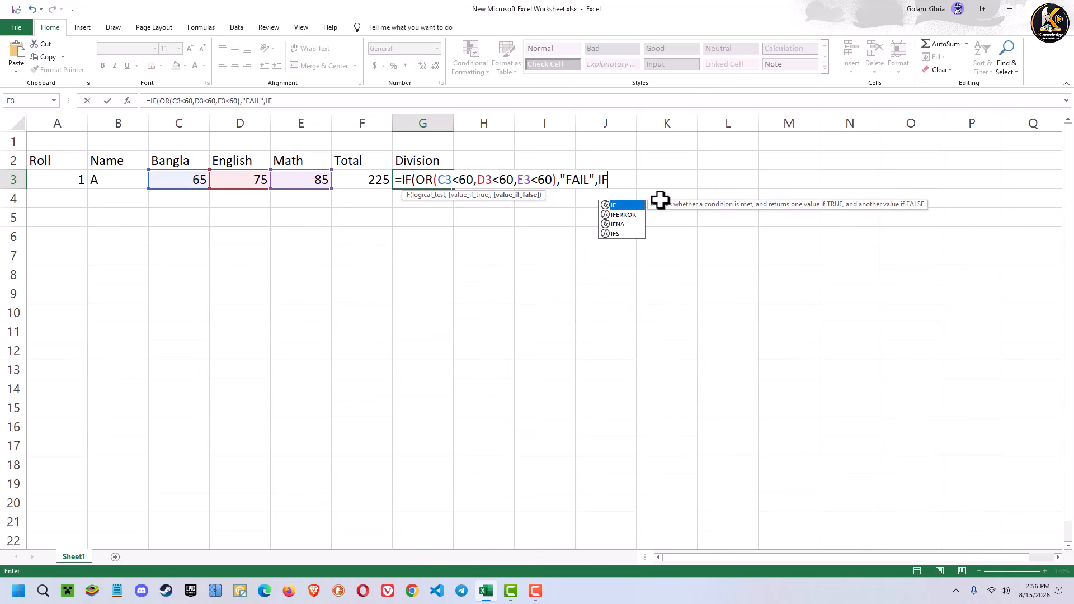
pyautogui.write('(')
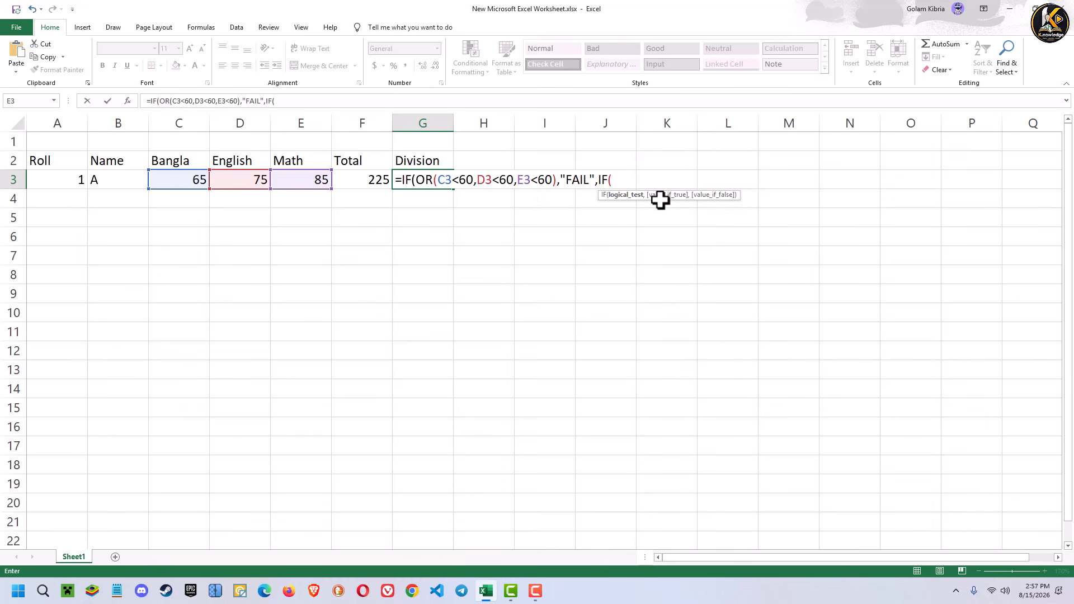
pyautogui.write('AND')
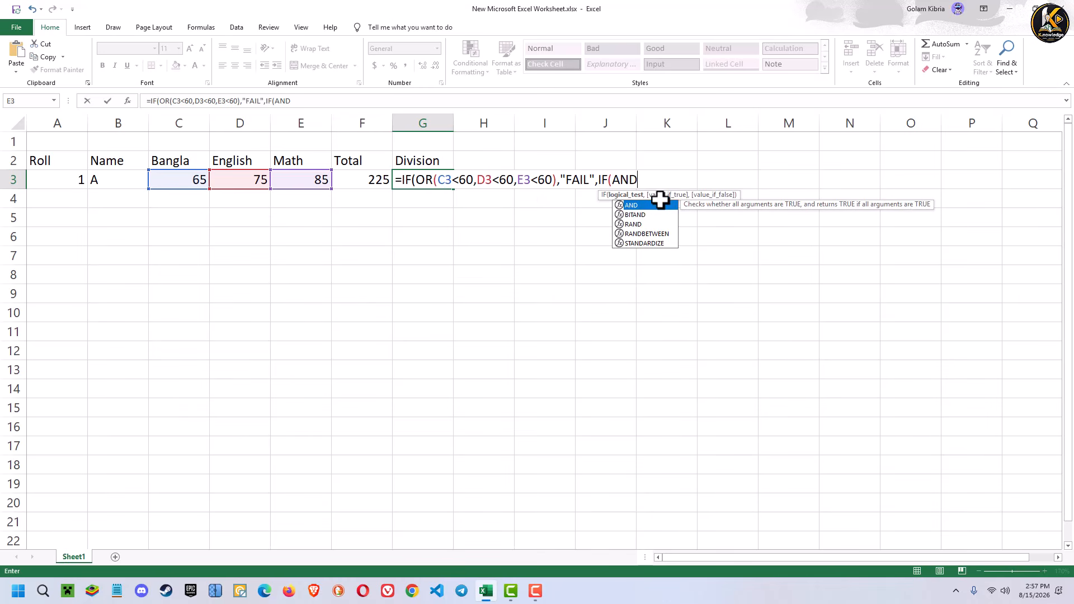
pyautogui.write('(')
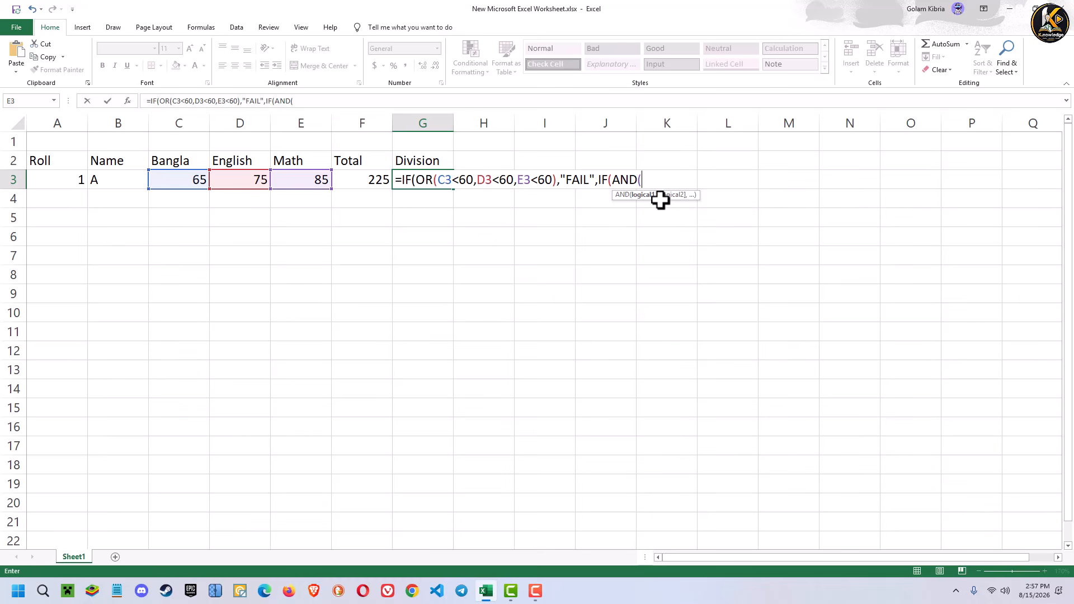
pyautogui.click(368, 179)
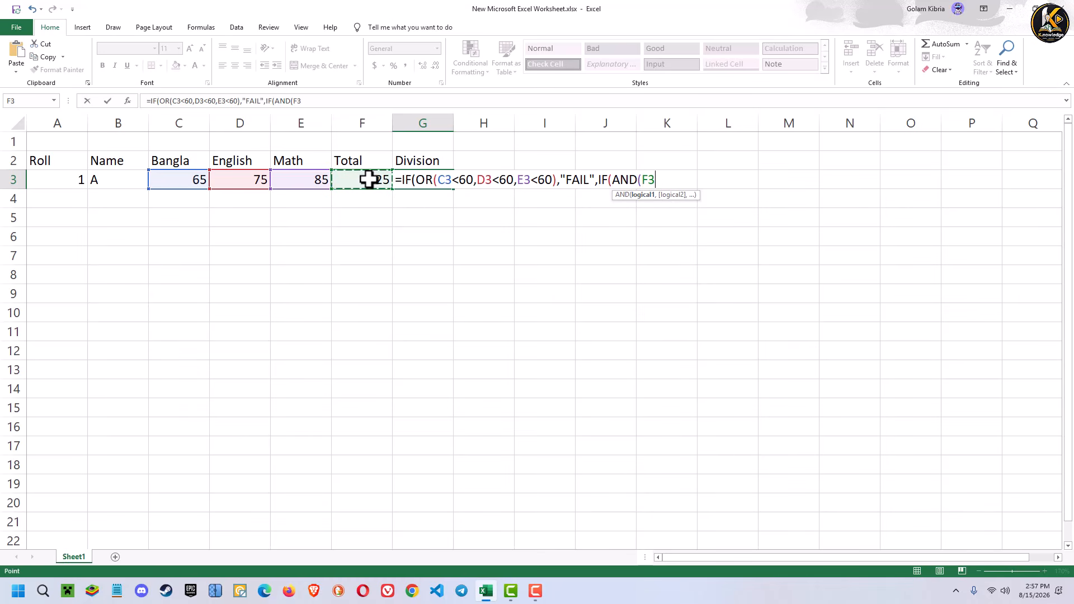
pyautogui.write('>0,')
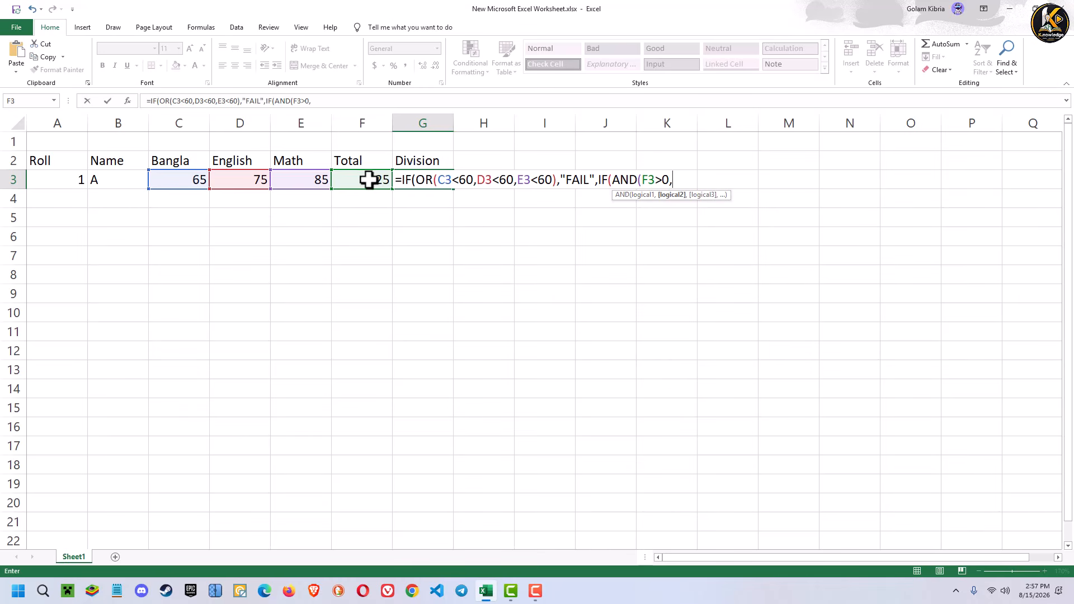
# - Add F3<=179 as the second condition of the nested AND test and close its parenthesis
pyautogui.click(369, 182)
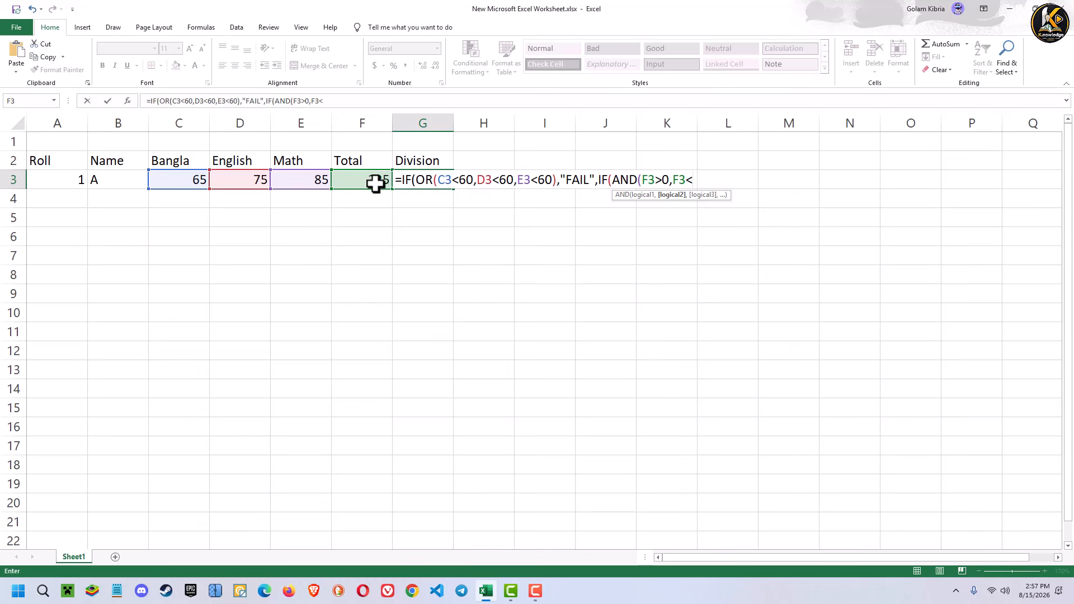
pyautogui.write('<179')
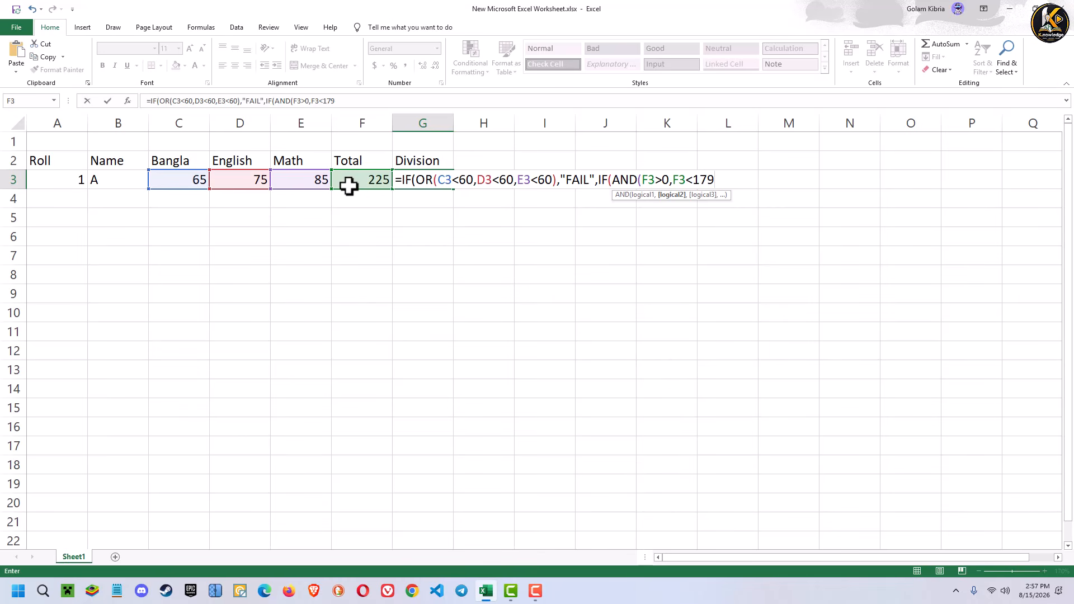
pyautogui.press('Return')
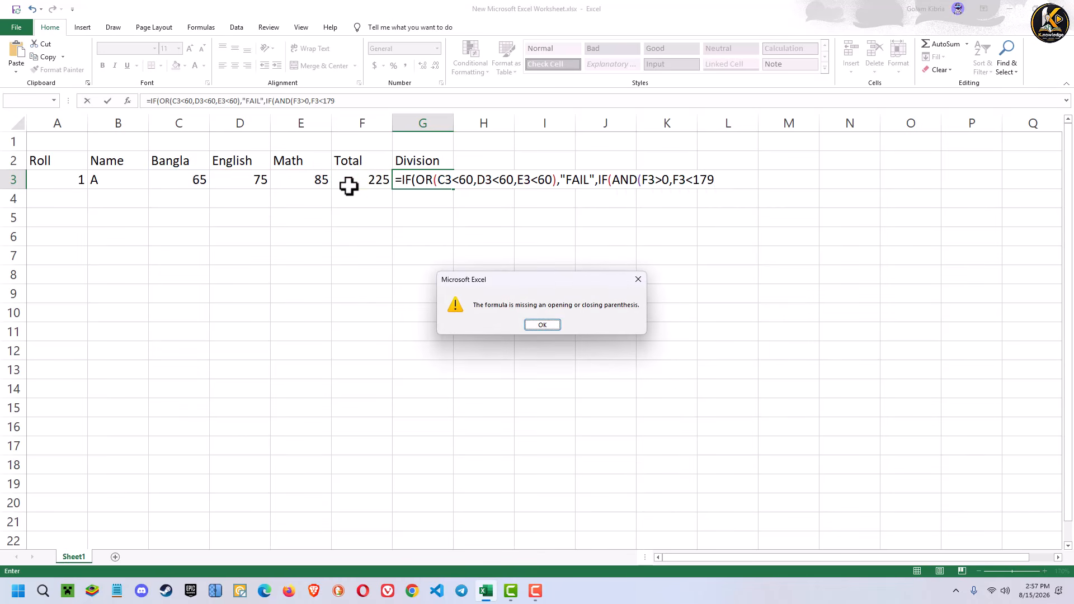
pyautogui.click(638, 279)
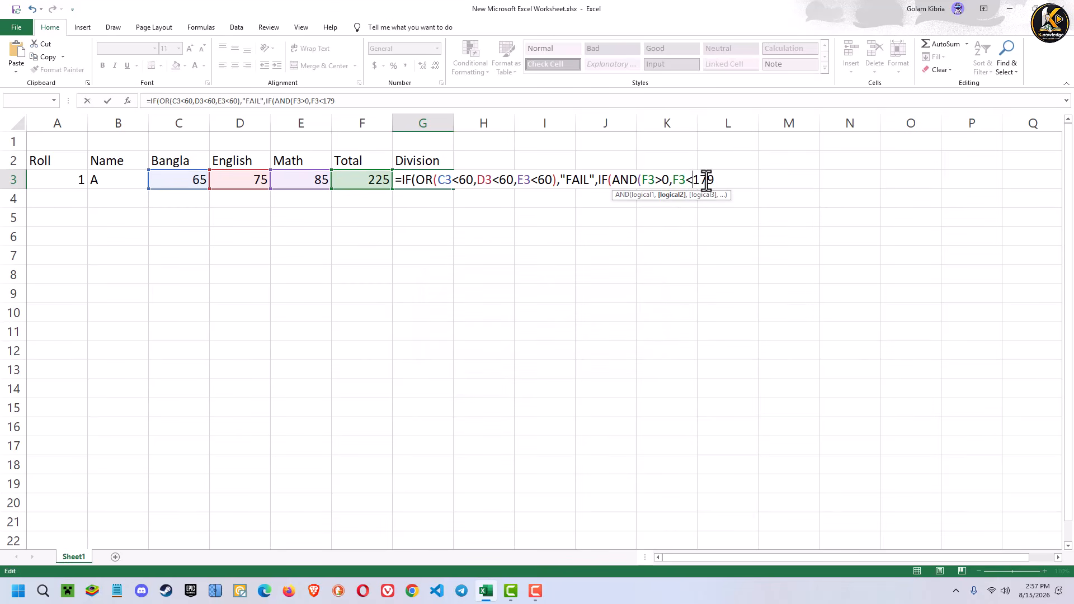
pyautogui.write('=179),')
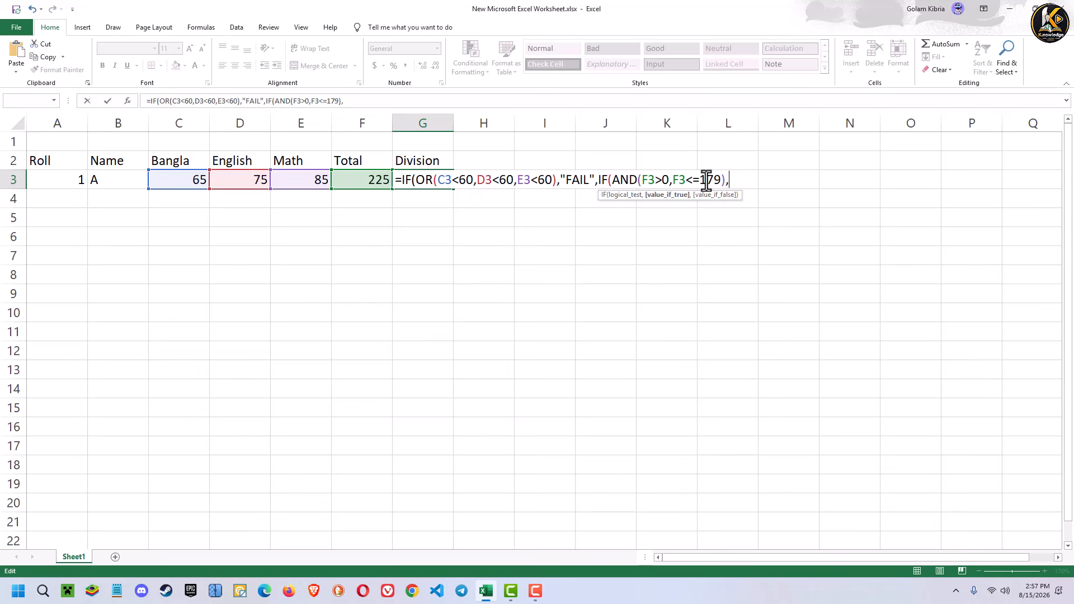
pyautogui.write('FAIL')
# - Enter "FAIL" as the nested IF's true value, followed by a comma for its false value
pyautogui.press('BackSpace')
pyautogui.press('BackSpace')
pyautogui.press('BackSpace')
pyautogui.press('BackSpace')
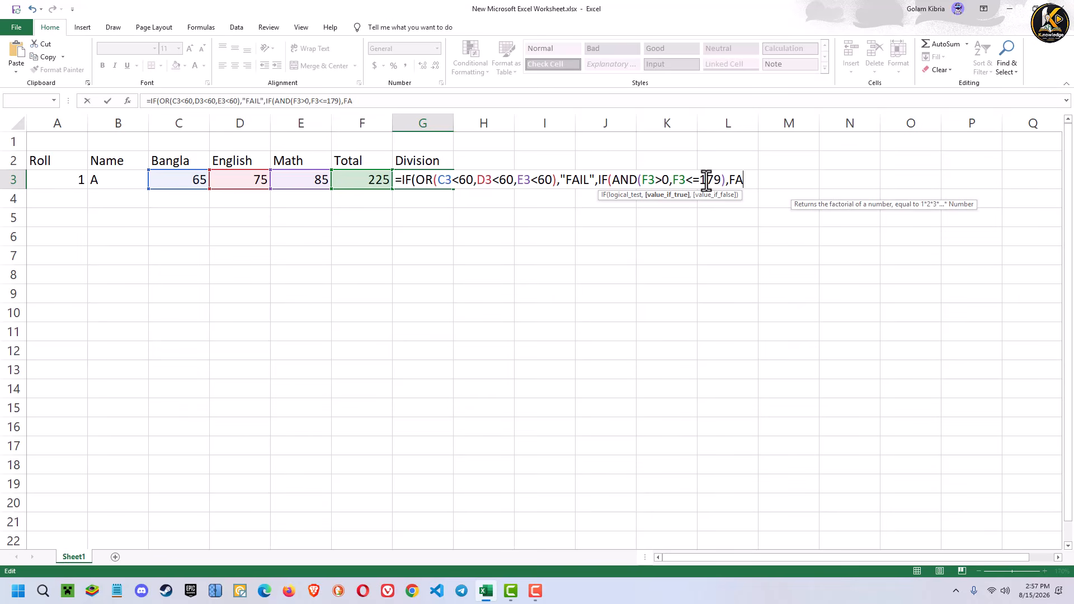
pyautogui.write('"FAIOL')
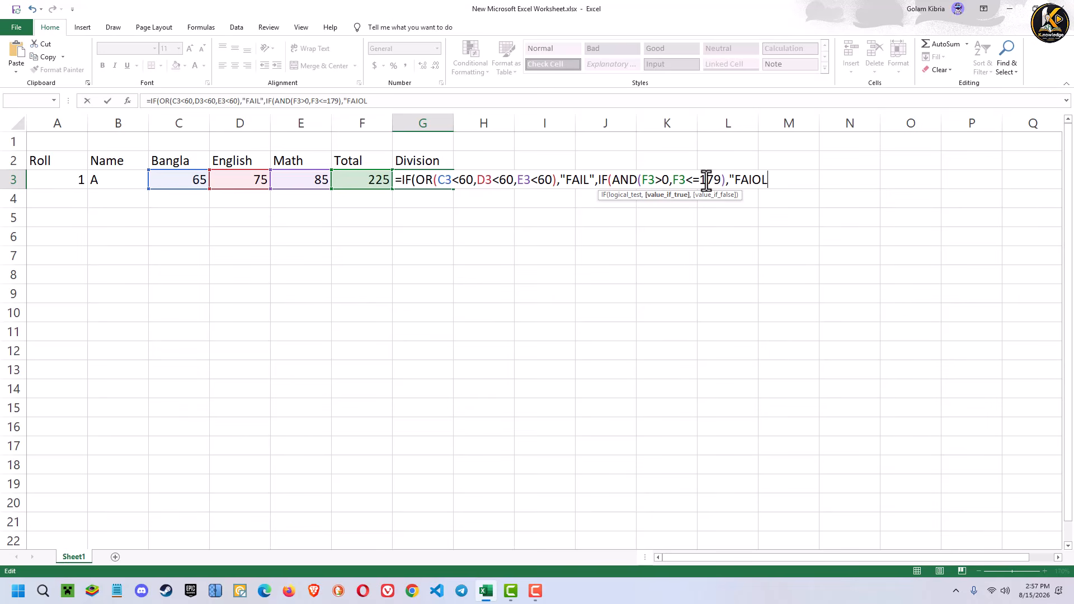
pyautogui.press('BackSpace')
pyautogui.press('BackSpace')
pyautogui.write('L",')
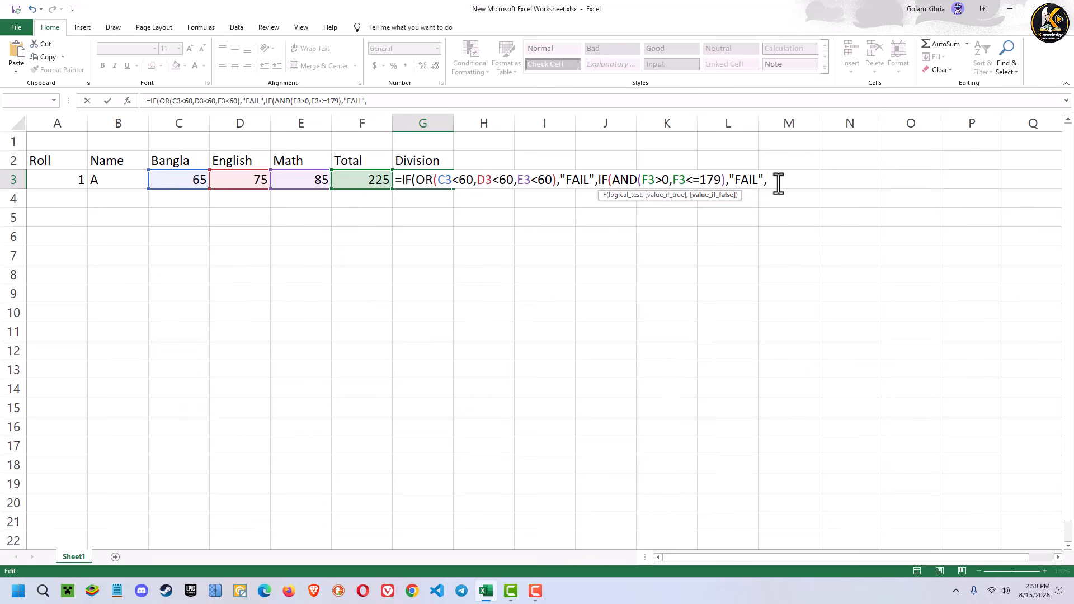
# - Copy the nested IF(AND(F3>0,F3<=179),"FAIL", segment and paste it twice at the end of the formula
pyautogui.moveTo(773, 180); pyautogui.dragTo(598, 180)
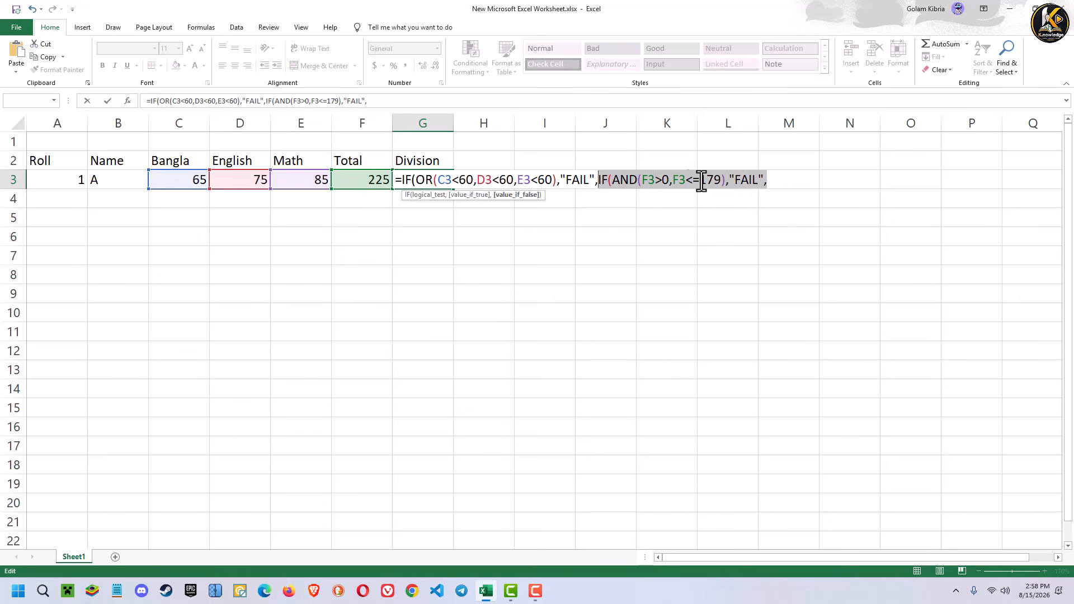
pyautogui.click(785, 183)
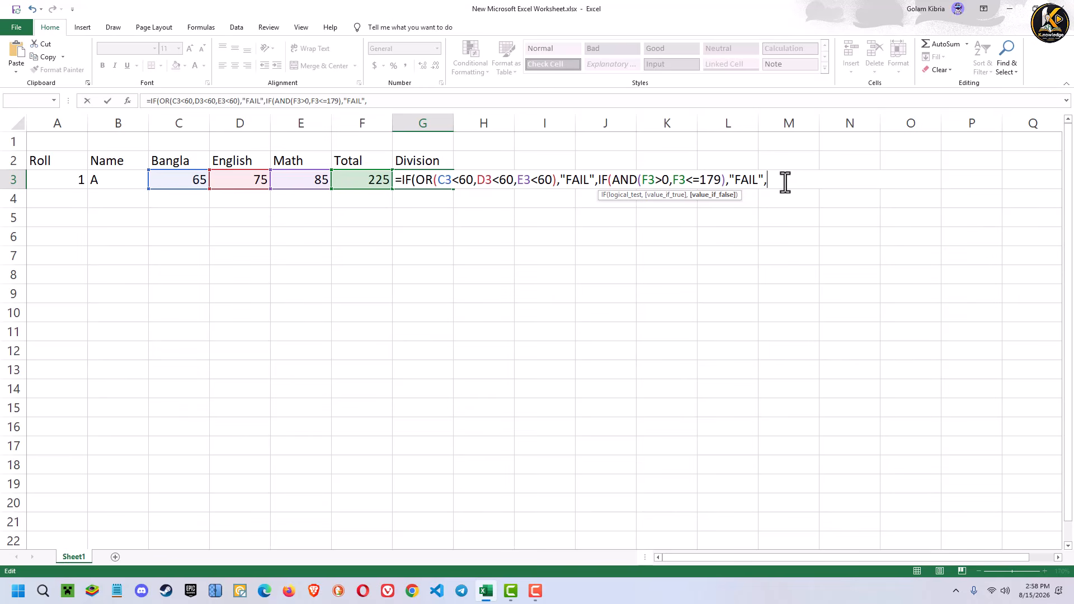
pyautogui.hotkey('ctrl', 'v')
pyautogui.hotkey('ctrl', 'v')
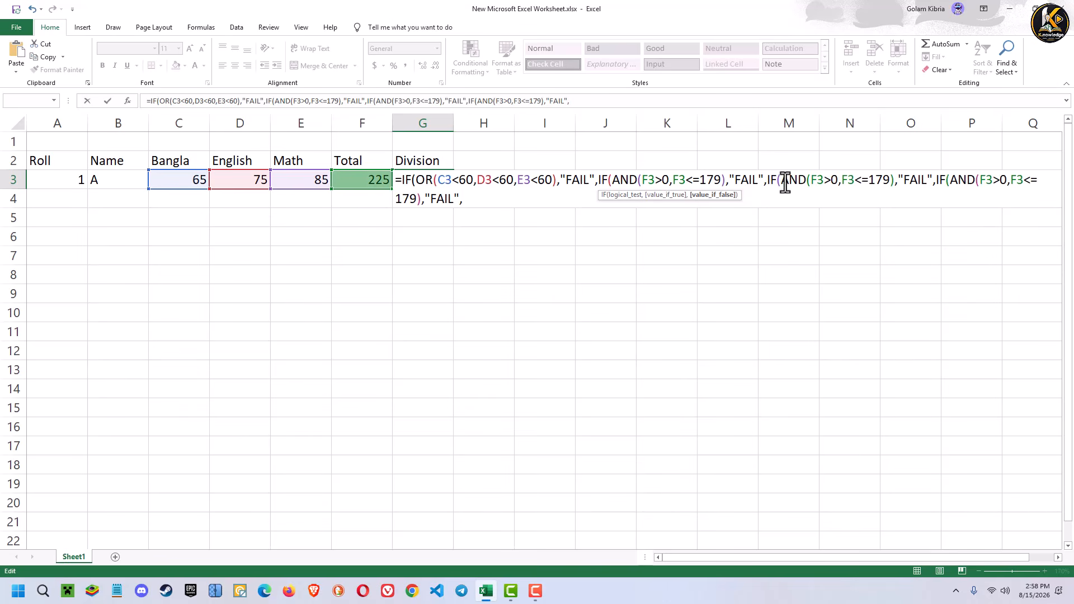
# - Change the first pasted IF segment to test F3>180 and F3<=230 and return "2nd DIV"
pyautogui.click(832, 184)
pyautogui.write('18')
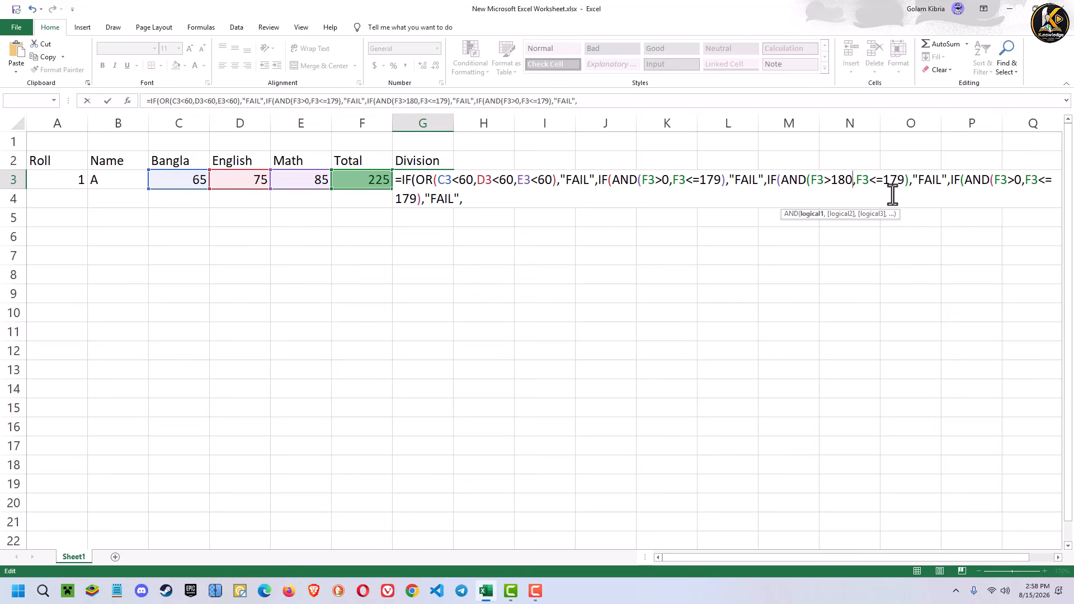
pyautogui.moveTo(904, 183); pyautogui.dragTo(885, 184)
pyautogui.write('230')
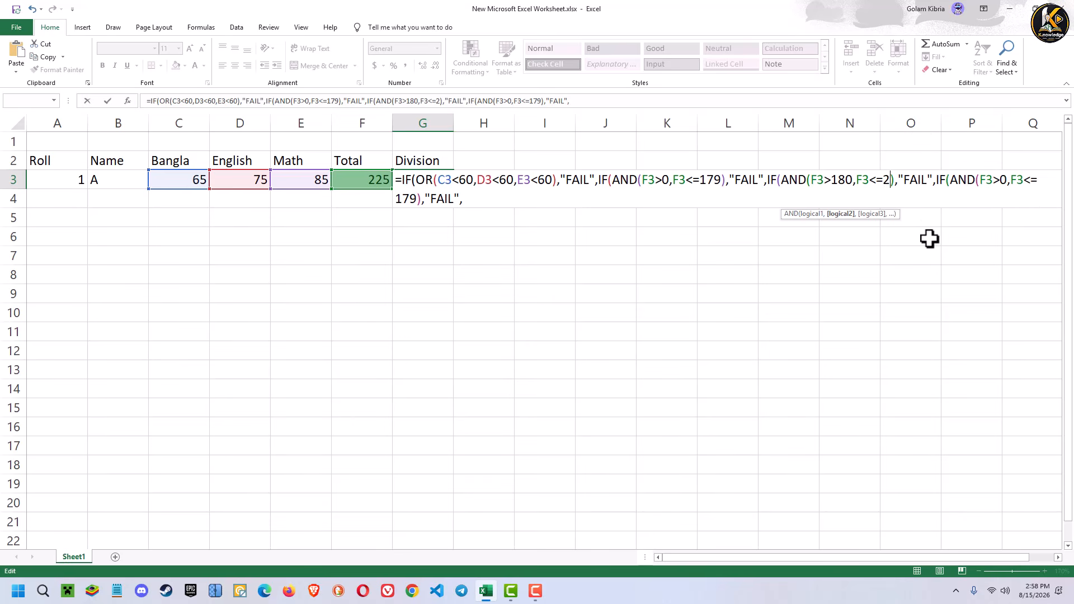
pyautogui.moveTo(942, 179); pyautogui.dragTo(918, 184)
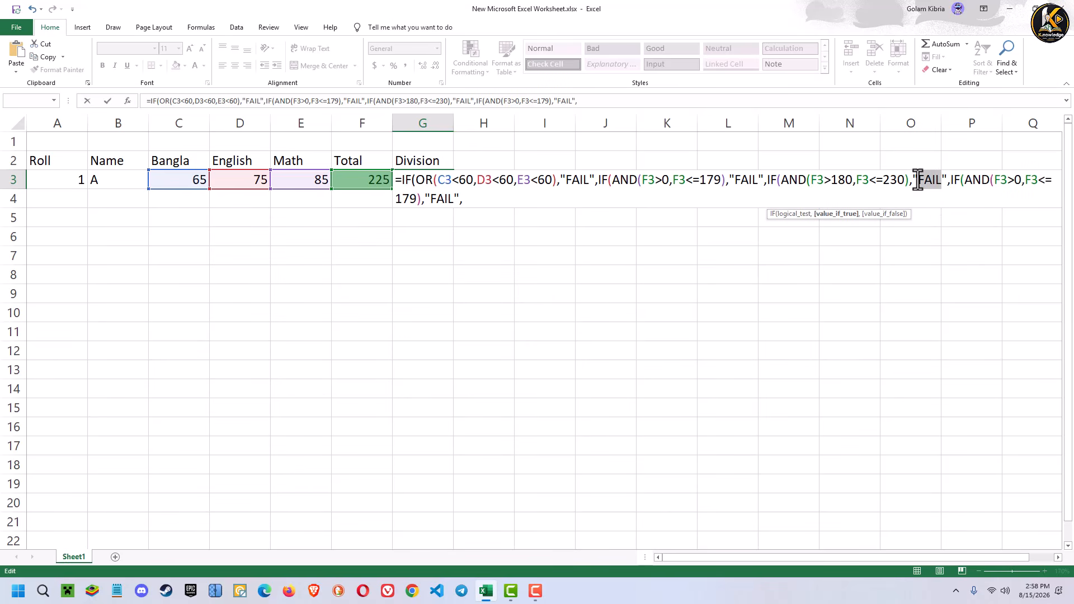
pyautogui.write('2')
pyautogui.write('nd D')
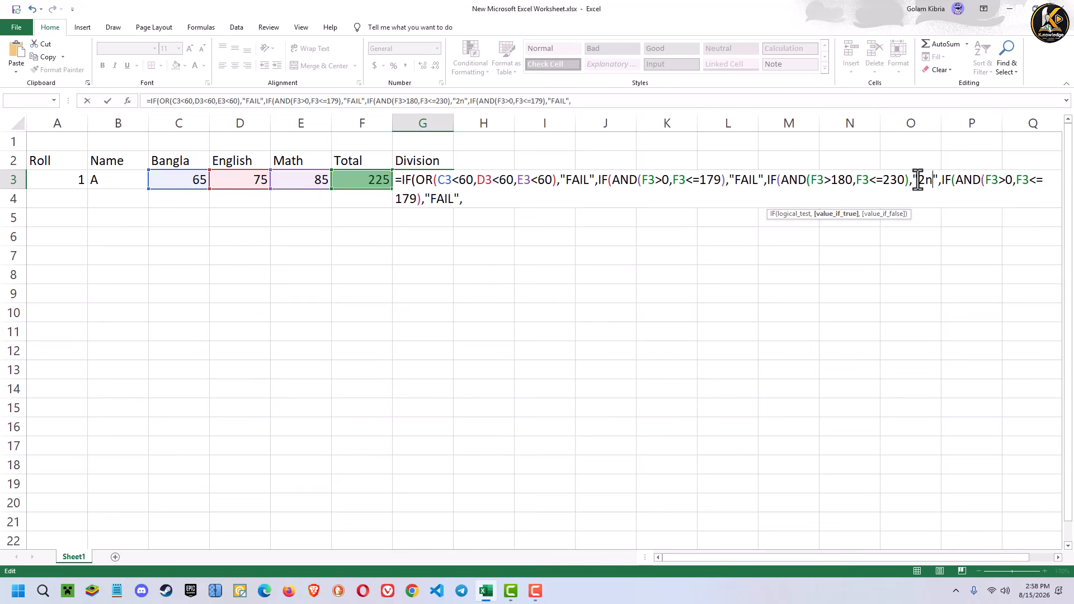
pyautogui.write('IV')
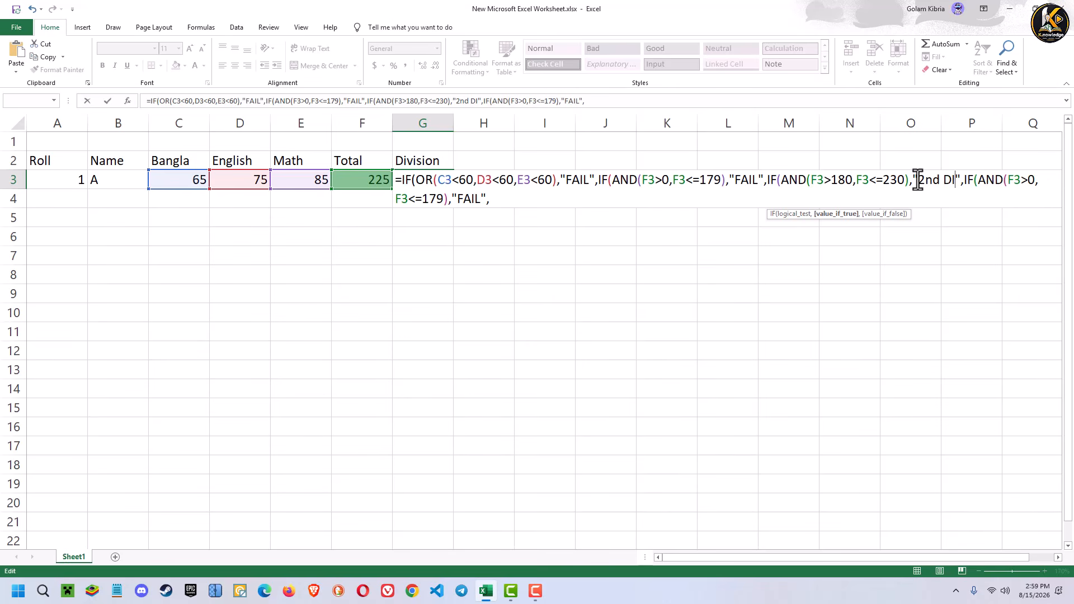
# - Change the last pasted IF segment's AND conditions to F3>231 and F3<=300
pyautogui.click(1038, 180)
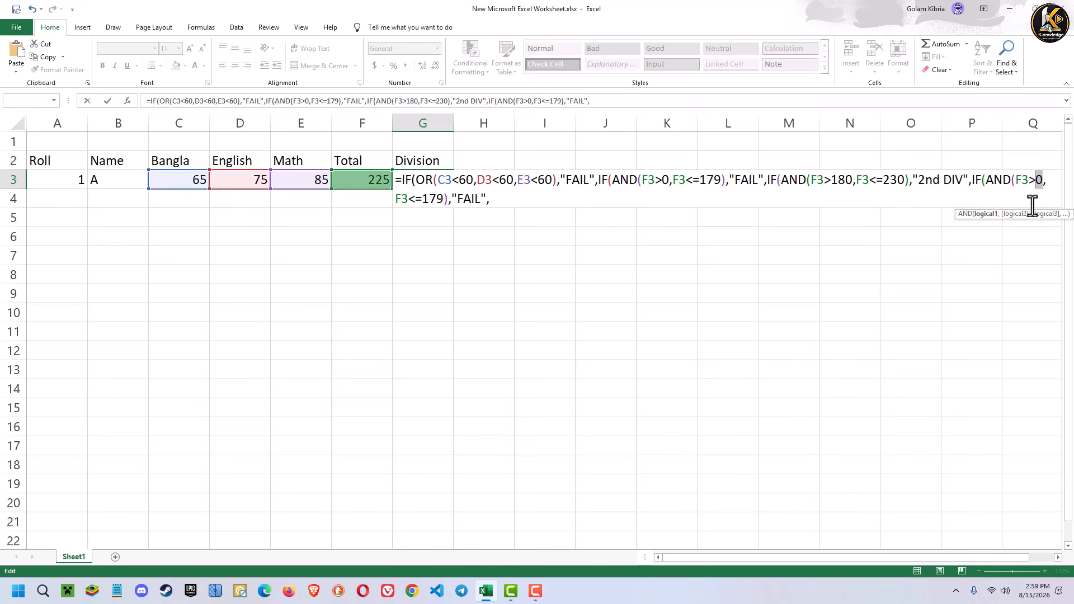
pyautogui.write('231')
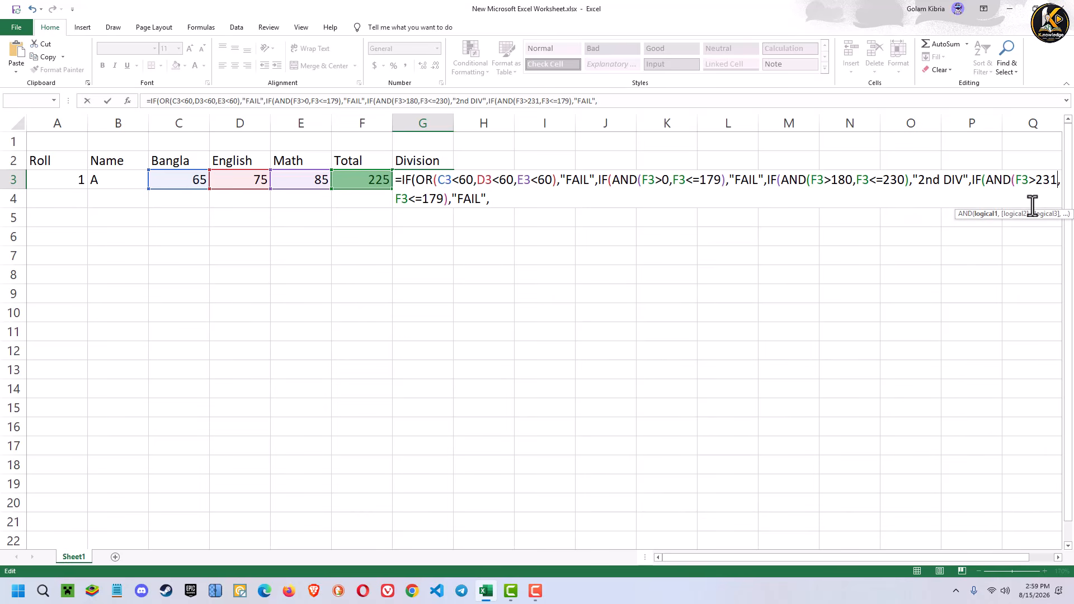
pyautogui.doubleClick(433, 199)
pyautogui.write('300')
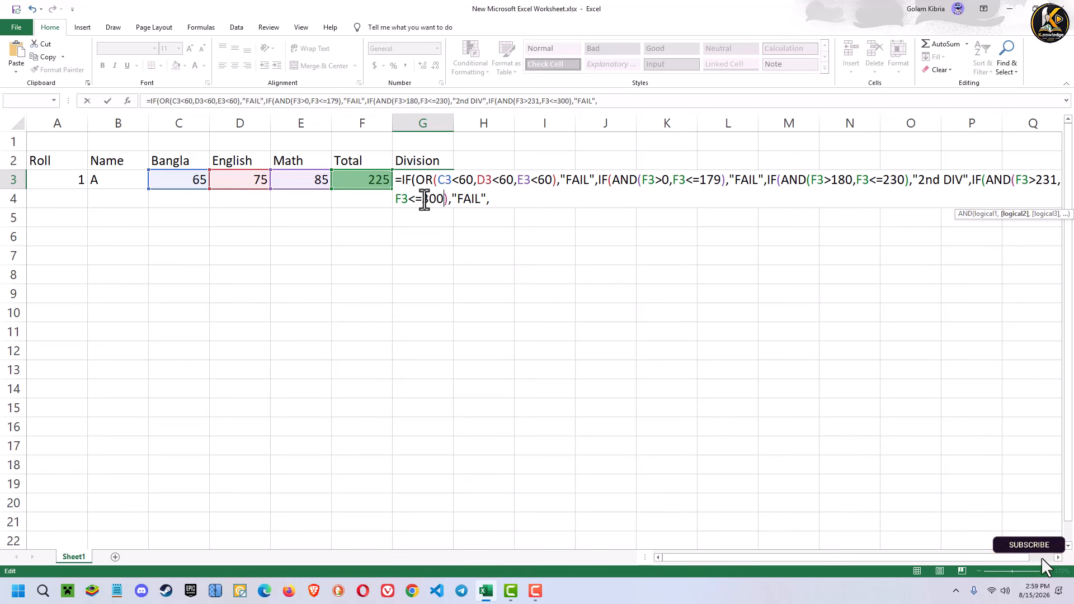
# - Replace the last IF segment's "FAIL" true value with "1st DIV"
pyautogui.doubleClick(482, 201)
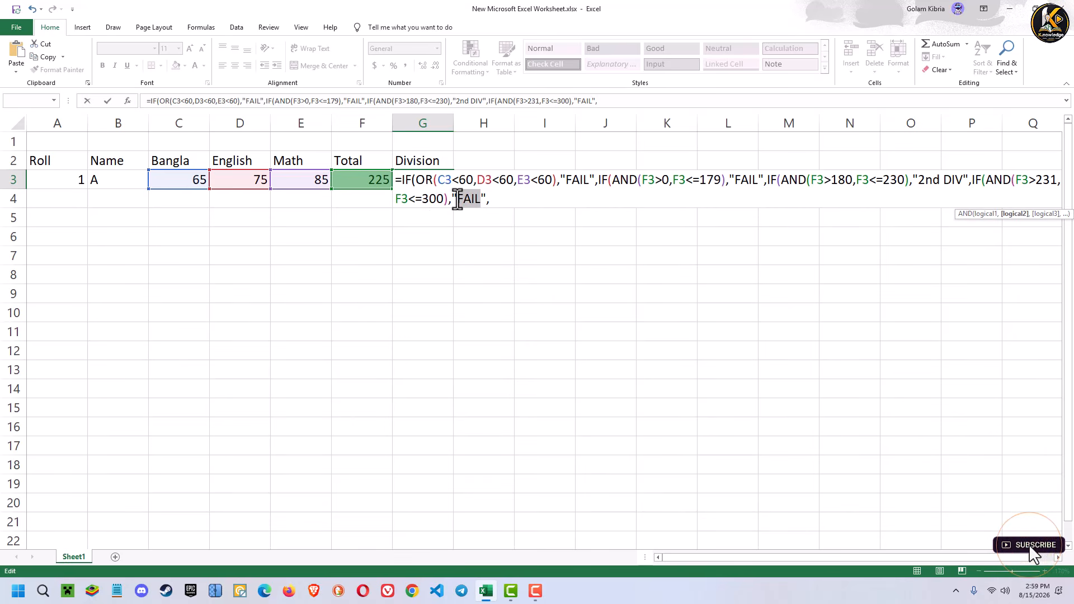
pyautogui.press('BackSpace')
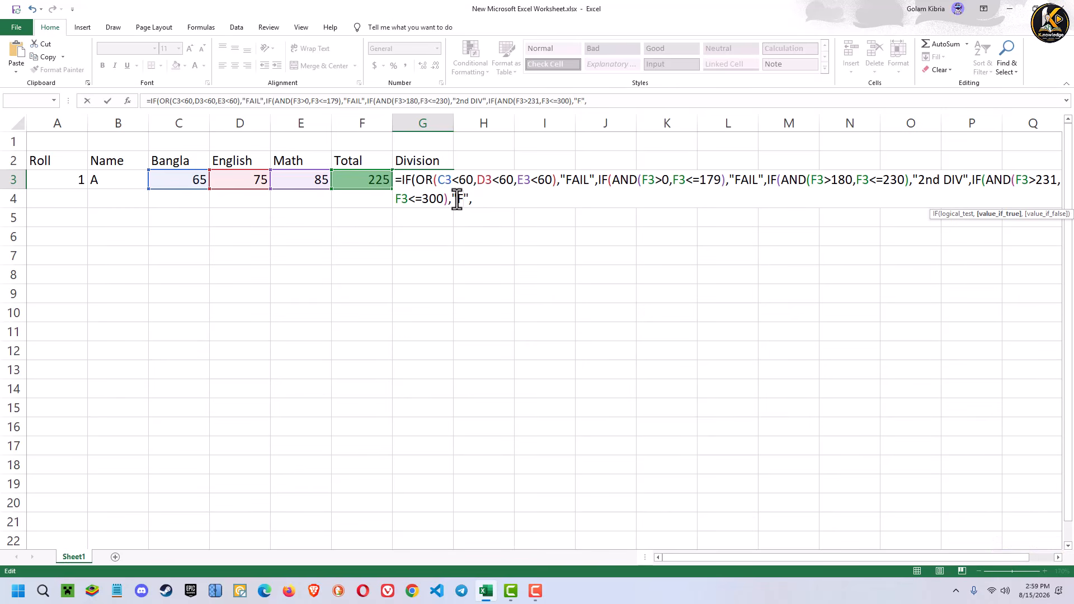
pyautogui.write('1st DIV')
pyautogui.press('Right')
pyautogui.press('Right')
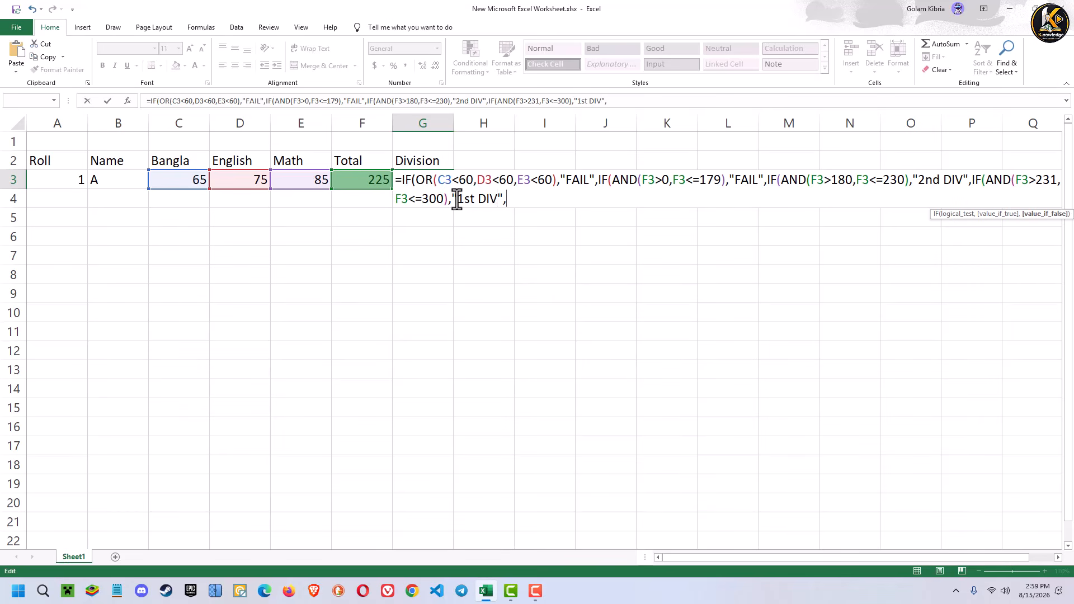
# - Replace the formula's trailing comma with four closing parentheses and commit the Division formula in G3
pyautogui.press('BackSpace')
pyautogui.write(')))')
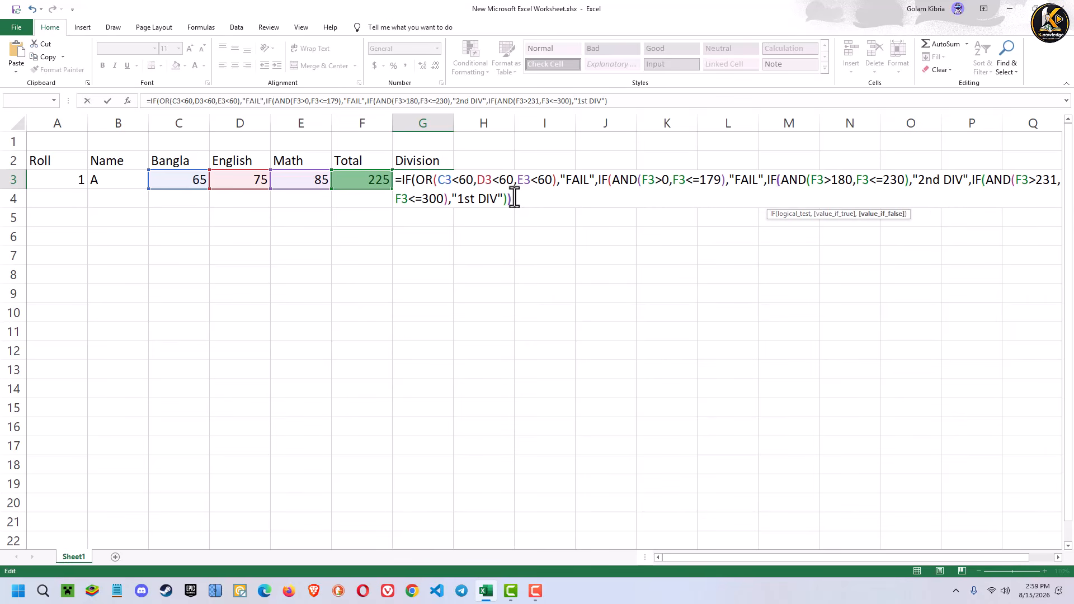
pyautogui.write(')')
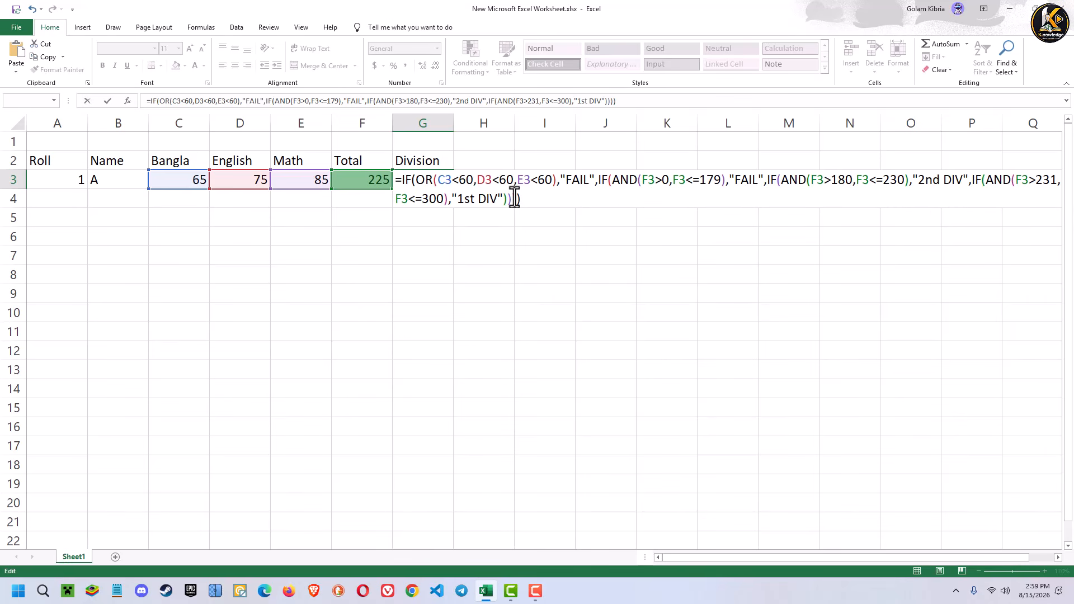
pyautogui.press('Return')
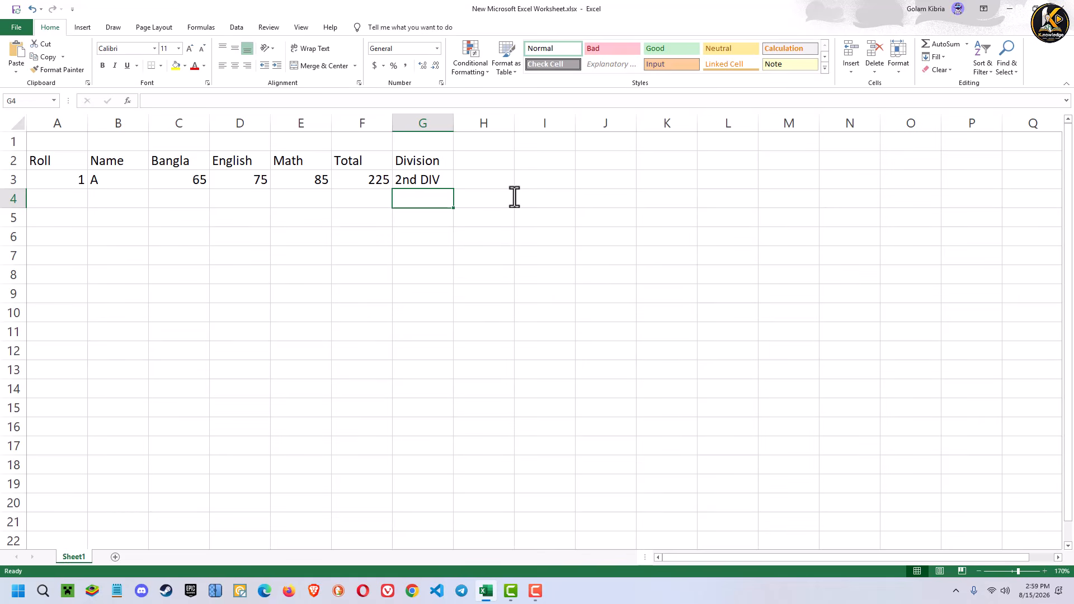
# - Set student A's English mark in D3 to 59 to test the Division formula
pyautogui.click(434, 180)
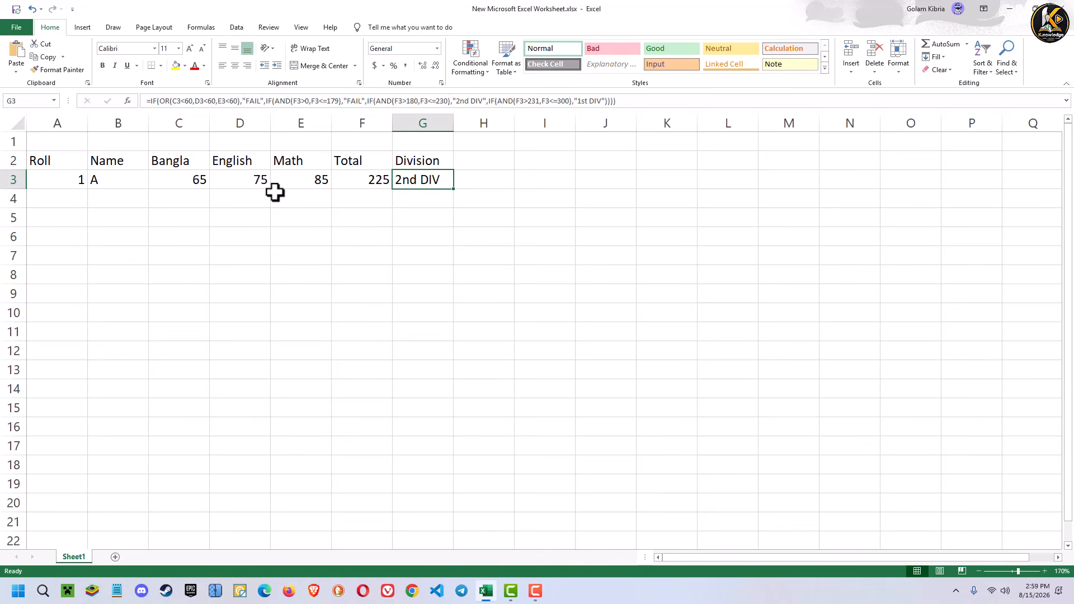
pyautogui.click(257, 183)
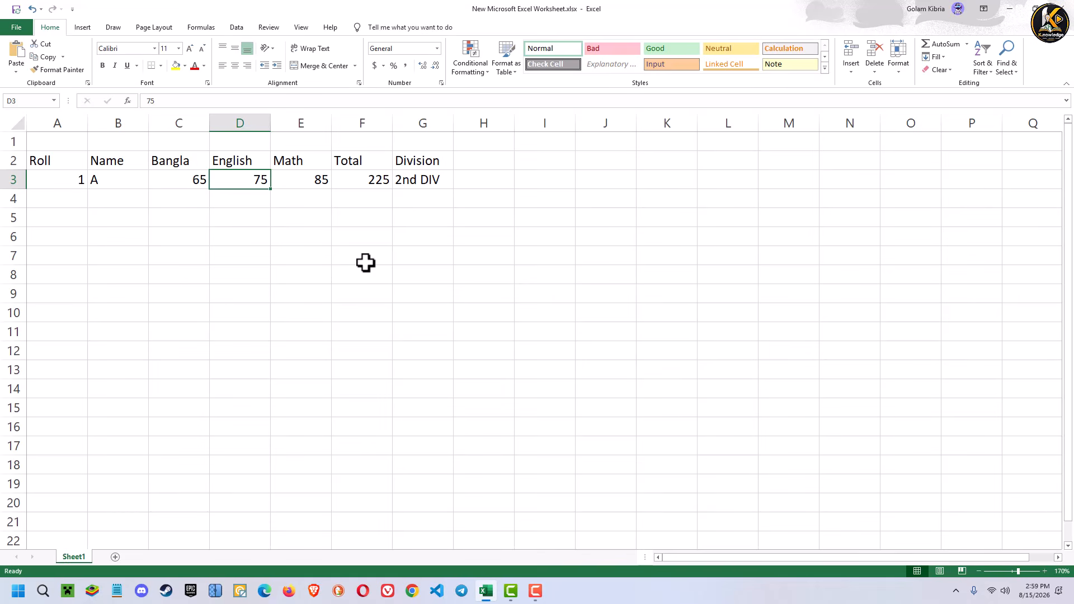
pyautogui.write('5')
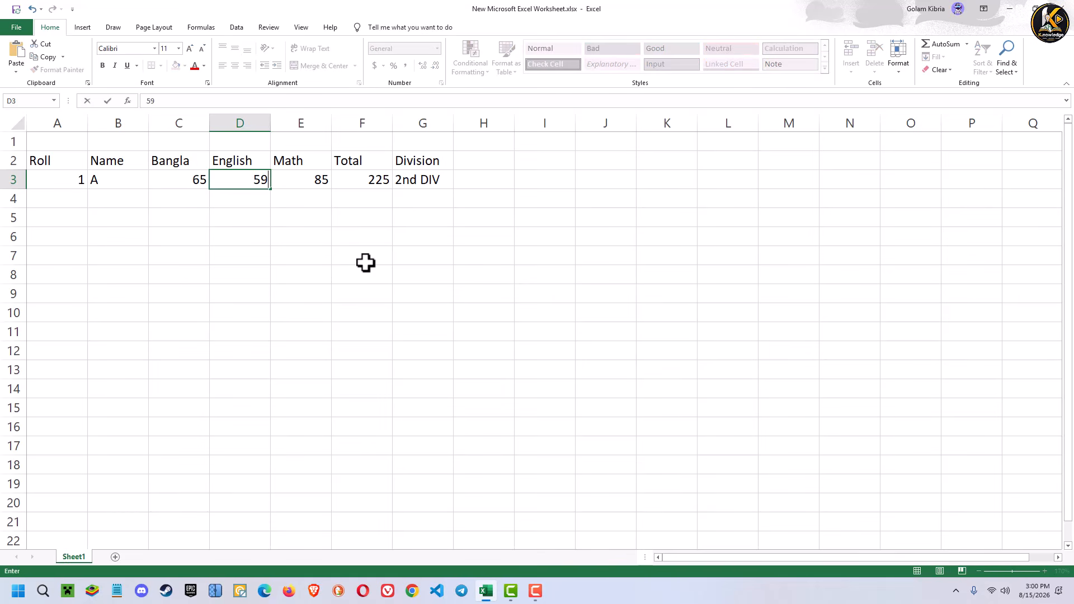
pyautogui.click(365, 263)
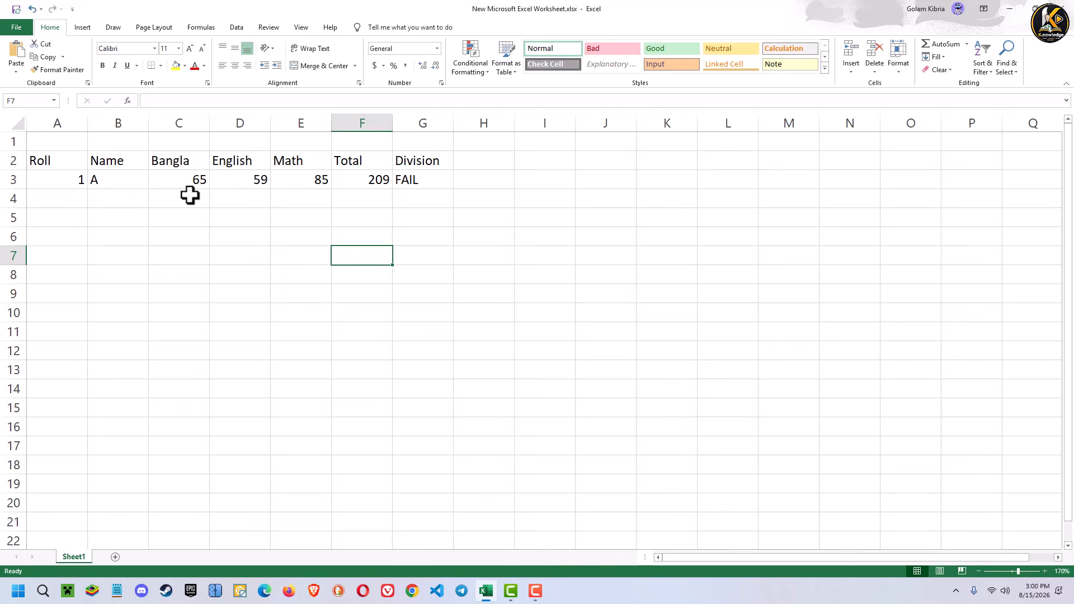
# - Enter roll number 2 in A4
pyautogui.click(74, 194)
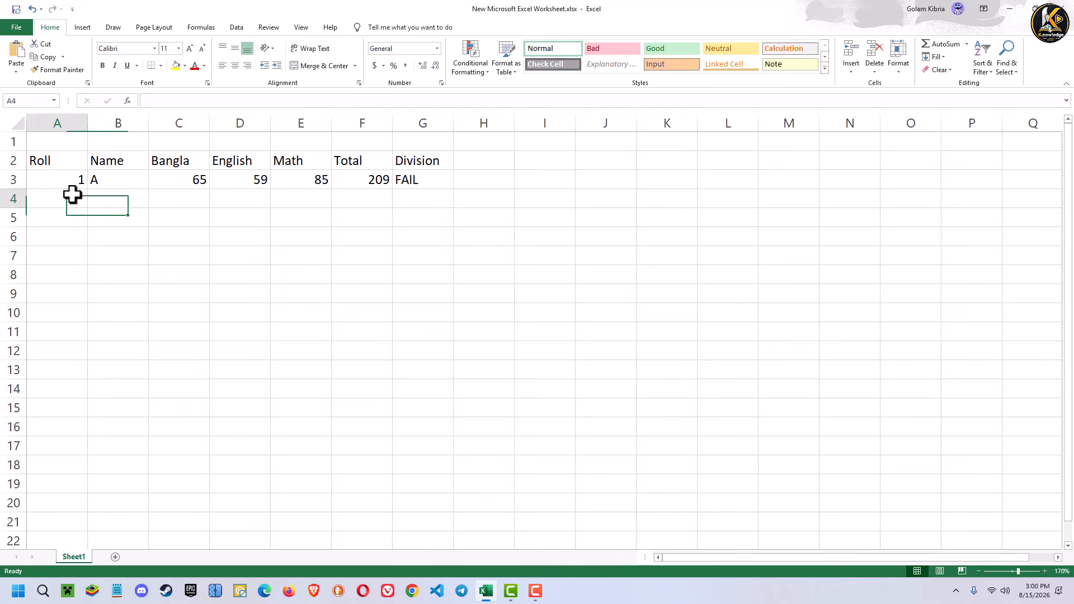
pyautogui.write('2')
pyautogui.press('Return')
pyautogui.click(81, 181)
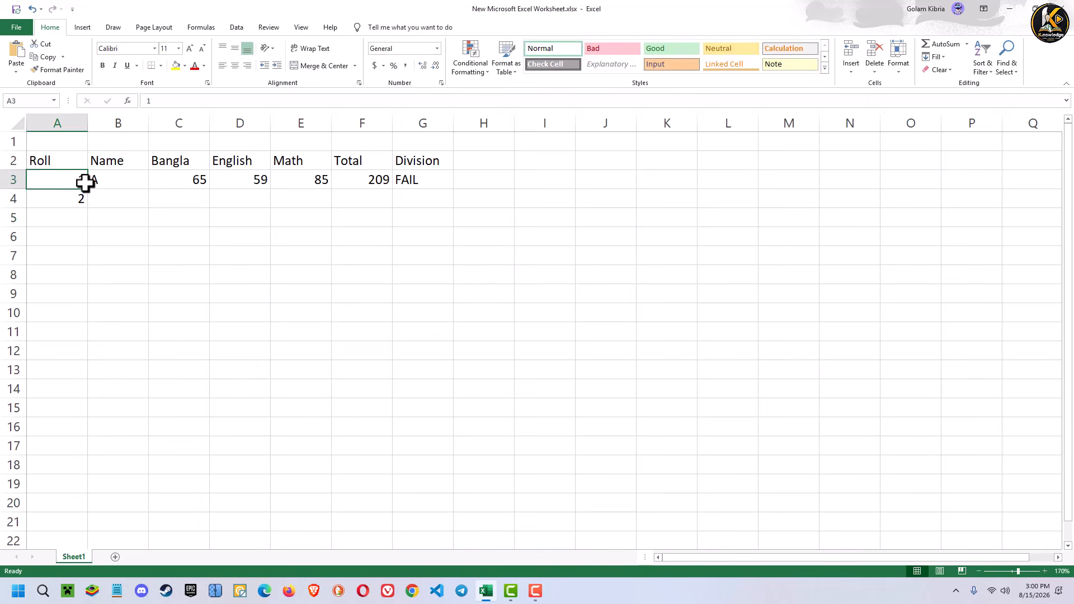
pyautogui.click(84, 211)
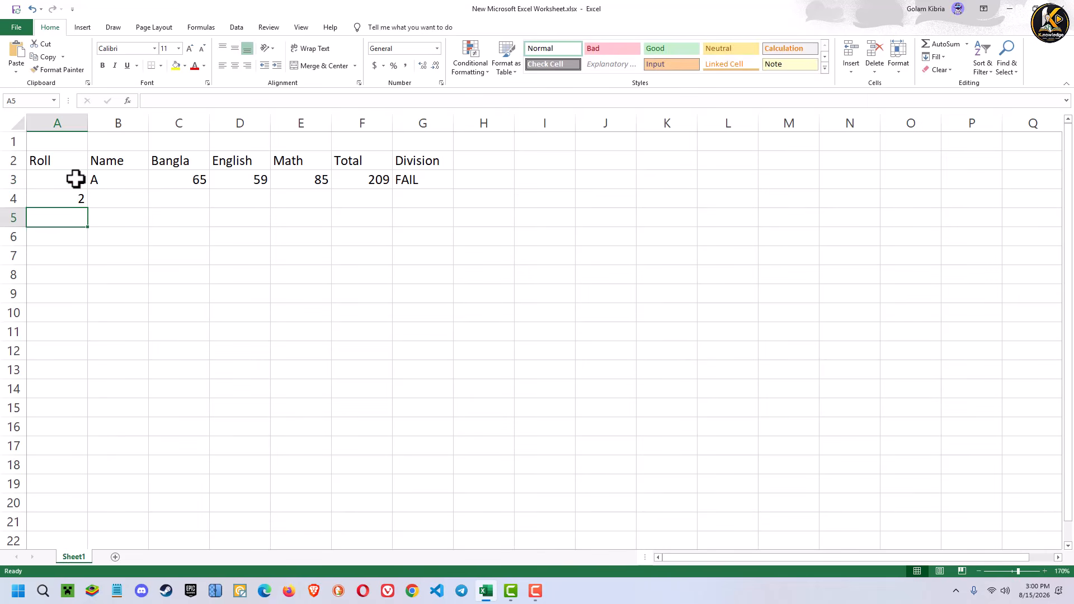
pyautogui.click(76, 179)
pyautogui.click(77, 199)
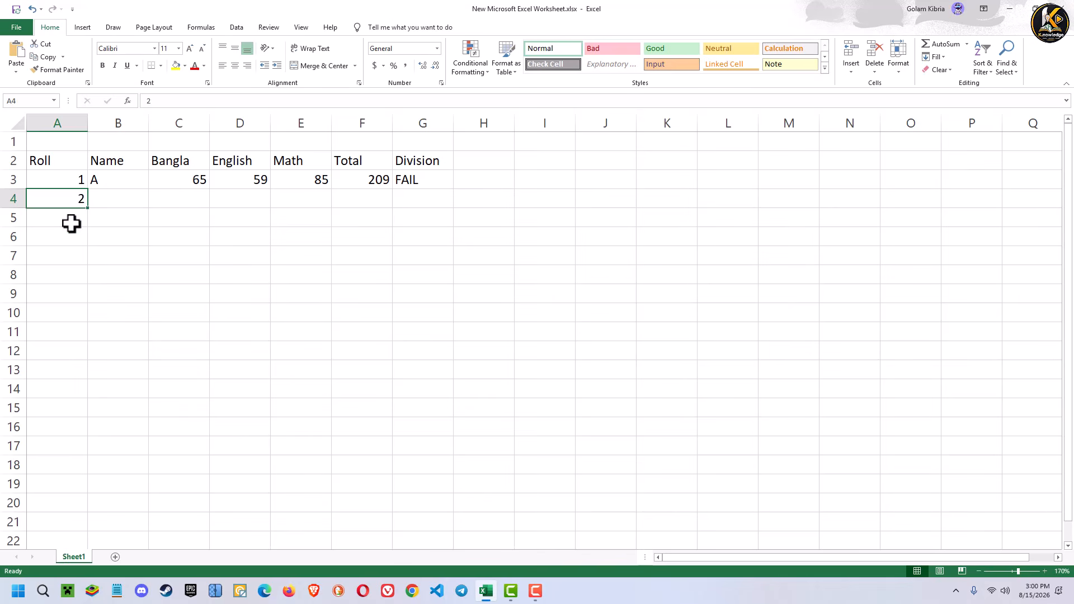
pyautogui.click(70, 223)
pyautogui.click(76, 234)
pyautogui.click(67, 287)
pyautogui.click(72, 348)
pyautogui.click(68, 251)
pyautogui.click(70, 218)
pyautogui.click(72, 270)
pyautogui.click(69, 176)
# - Extend the roll number series from A3:A4 down to A12, ending at 10
pyautogui.moveTo(70, 175); pyautogui.dragTo(81, 203)
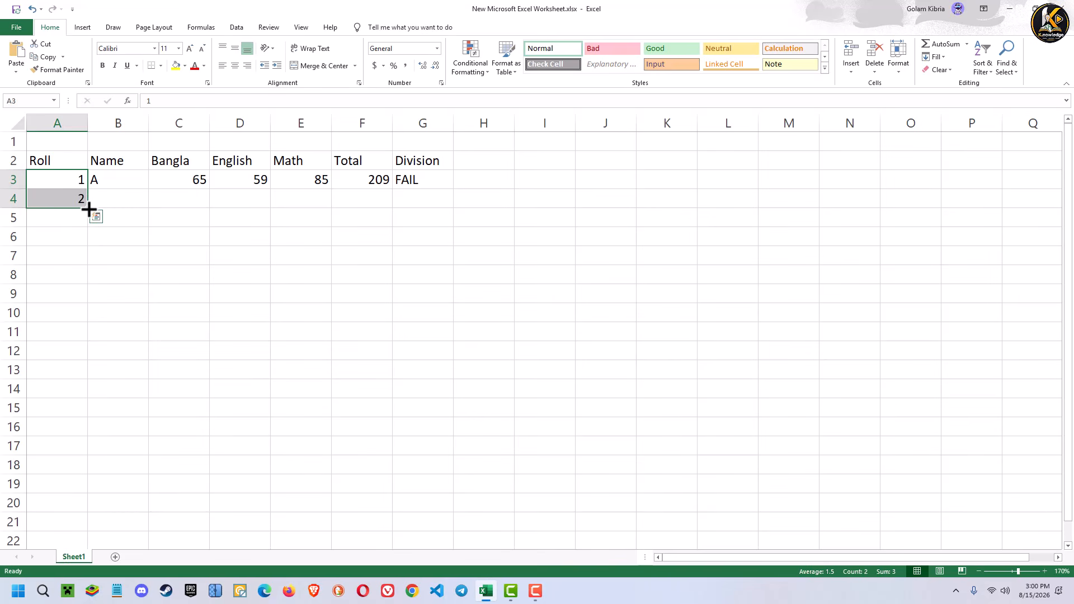
pyautogui.moveTo(89, 209); pyautogui.dragTo(89, 355)
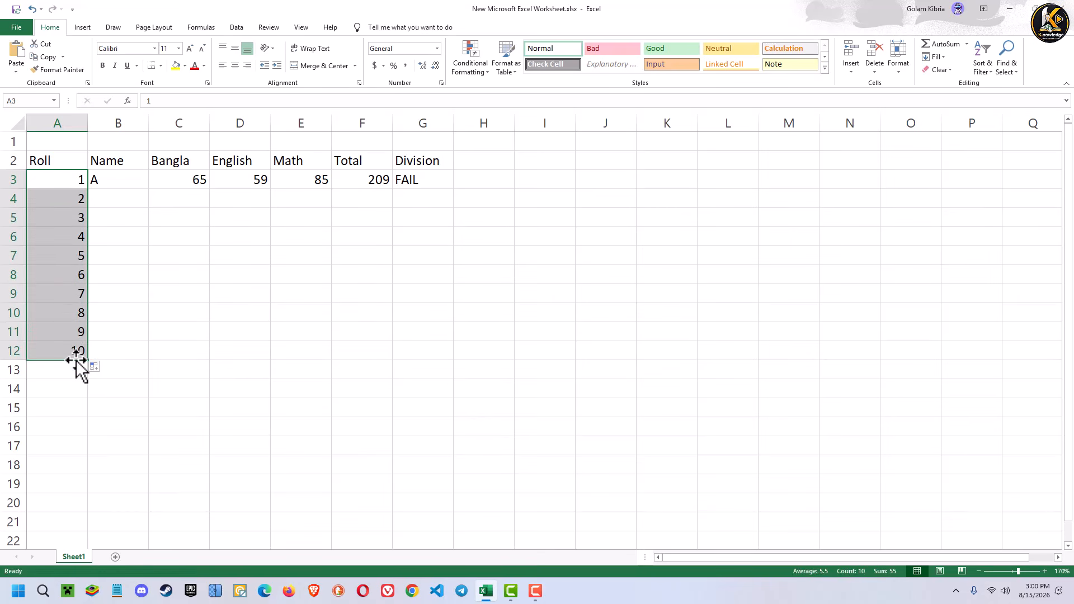
pyautogui.click(115, 298)
# - Enter the names B and C for roll numbers 2 and 3 in B4 and B5
pyautogui.click(107, 197)
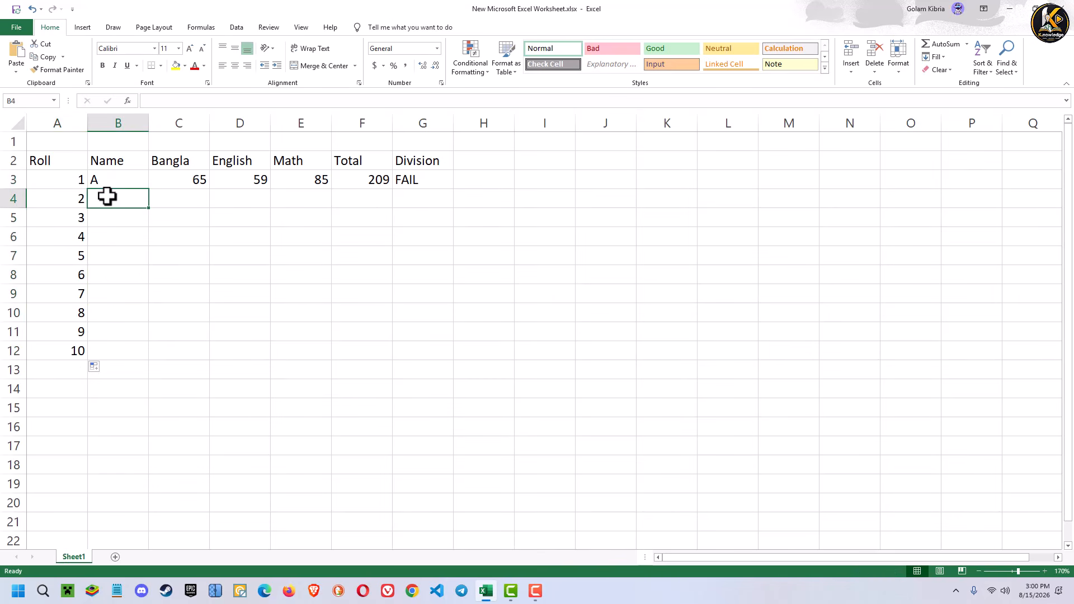
pyautogui.write('B')
pyautogui.press('Return')
pyautogui.write('C')
pyautogui.press('Return')
pyautogui.write('D')
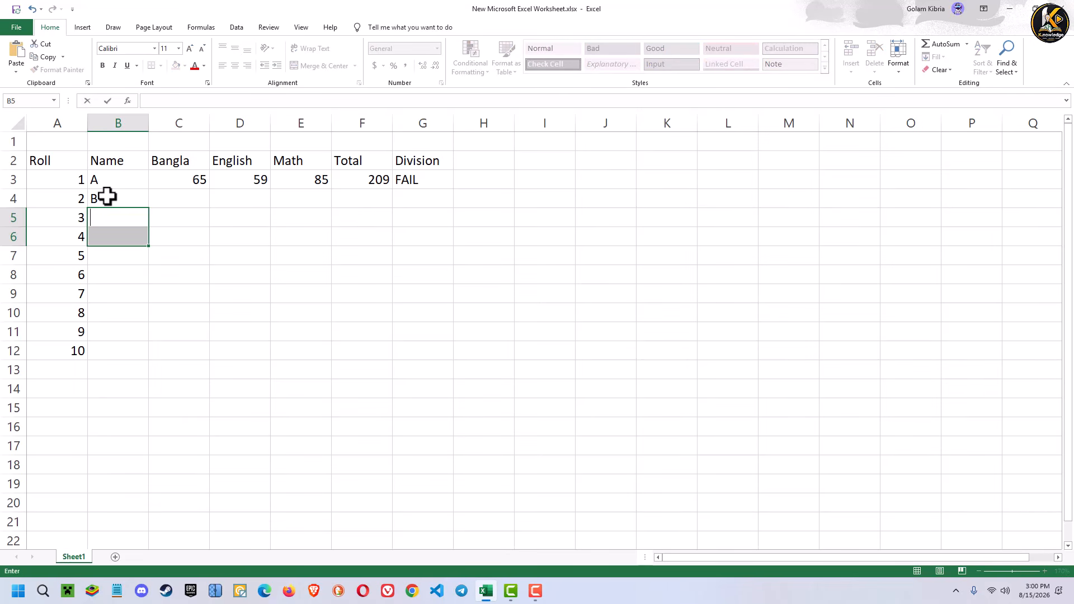
pyautogui.write('C')
# - Enter student B's marks in row 4: Bangla 98, English 87 and Math 80
pyautogui.click(182, 200)
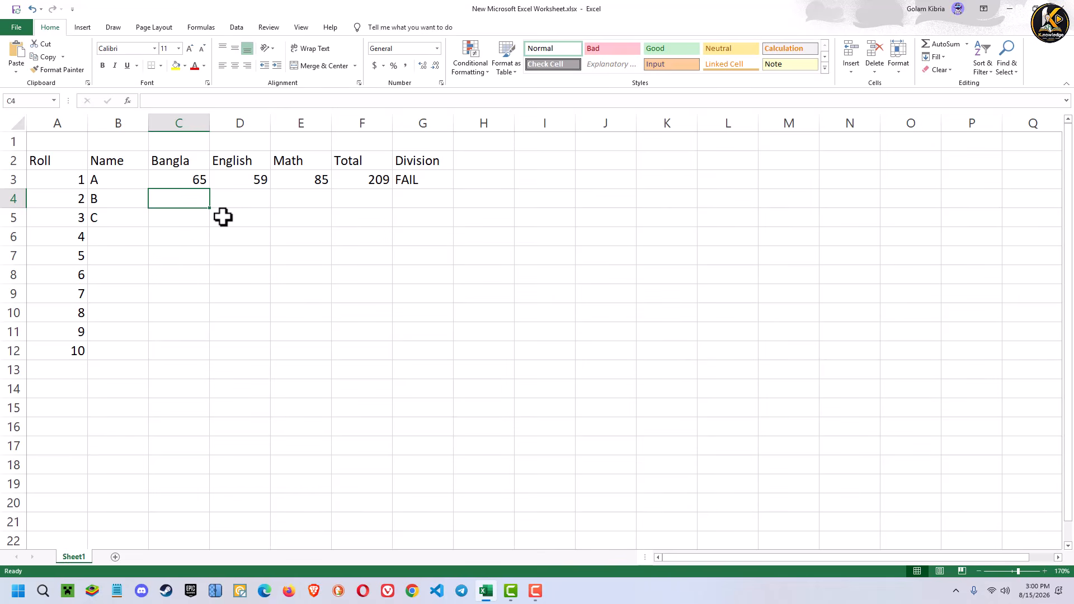
pyautogui.write('98')
pyautogui.click(232, 200)
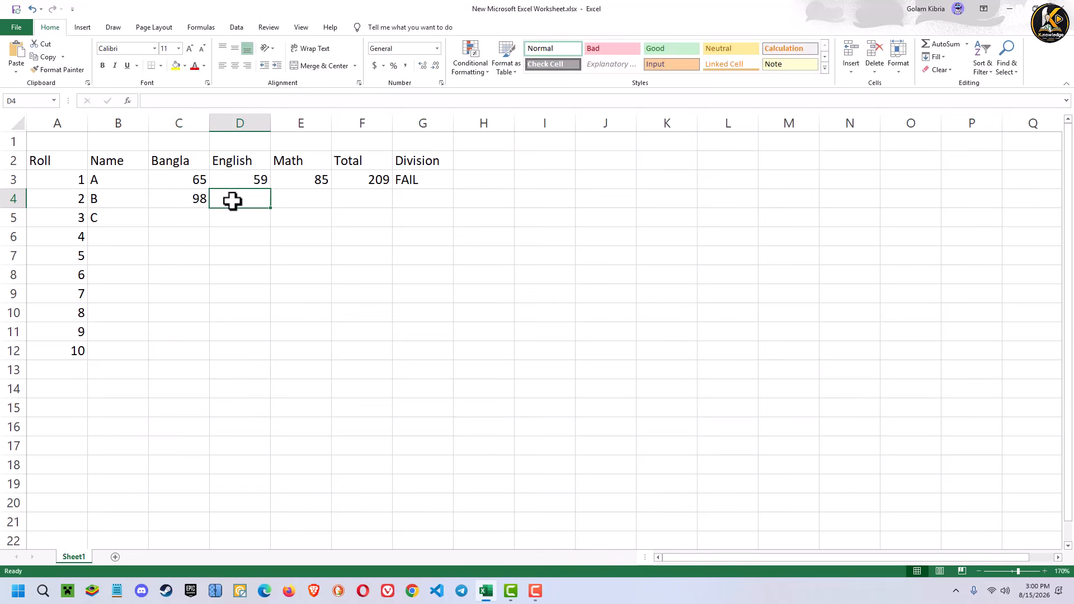
pyautogui.write('87')
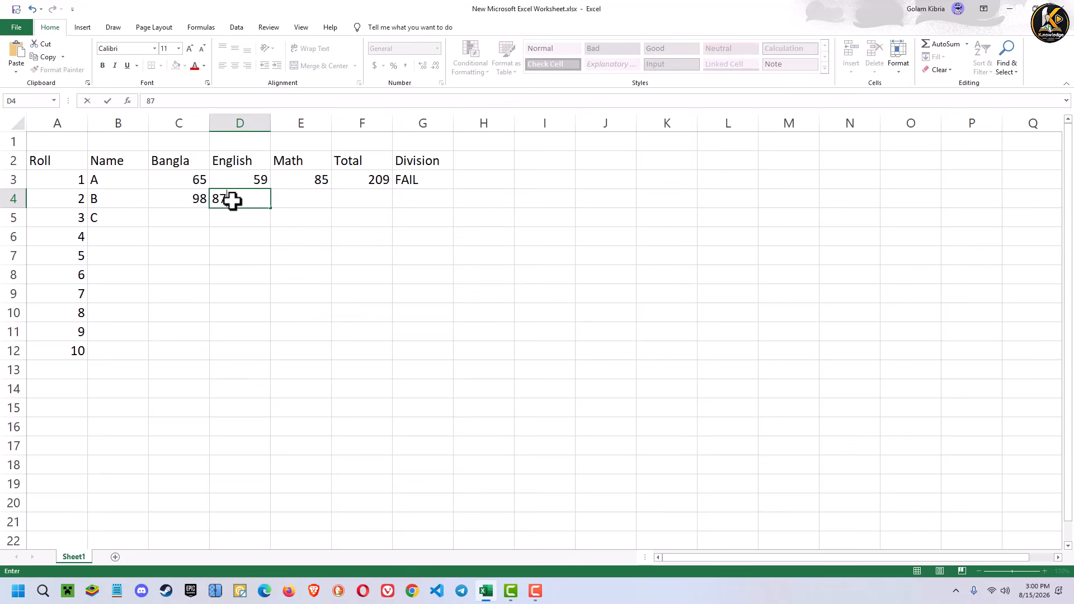
pyautogui.click(297, 201)
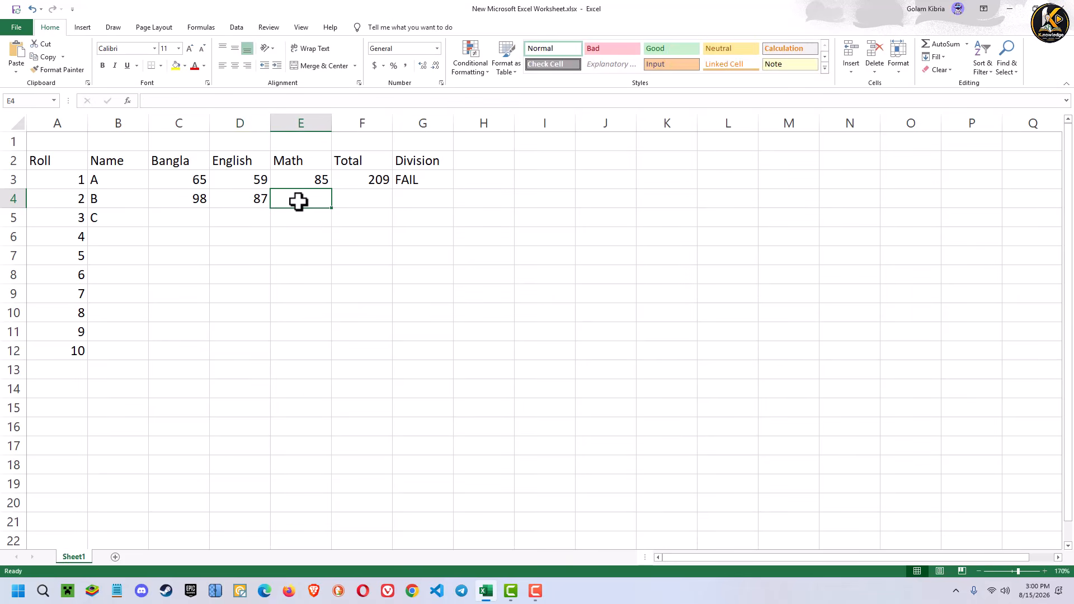
pyautogui.write('59')
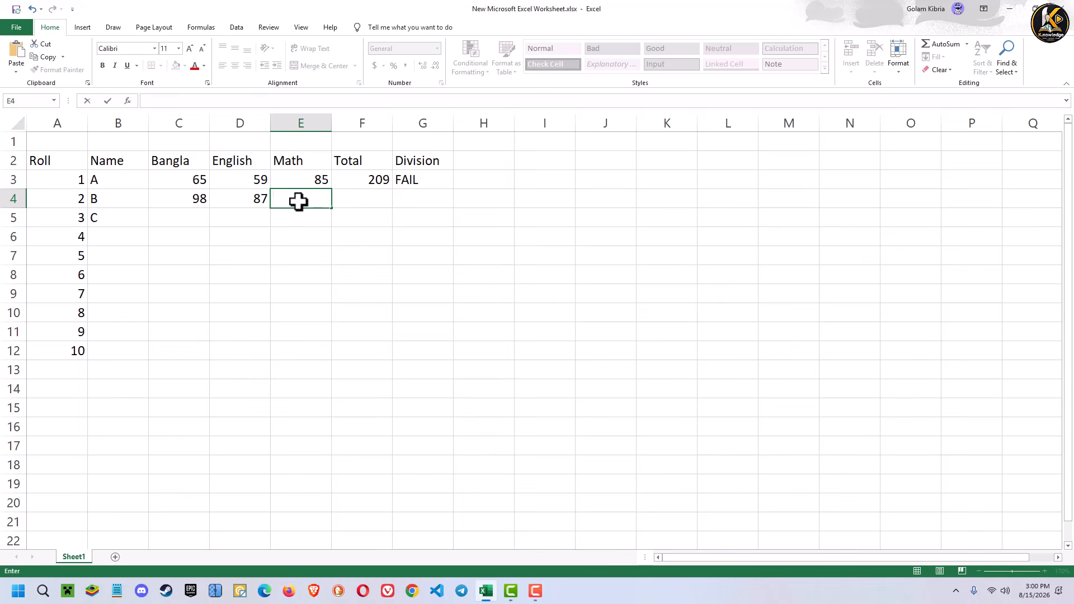
# - Enter student C's marks in row 5: Bangla 75, English 82 and Math 60
pyautogui.click(203, 219)
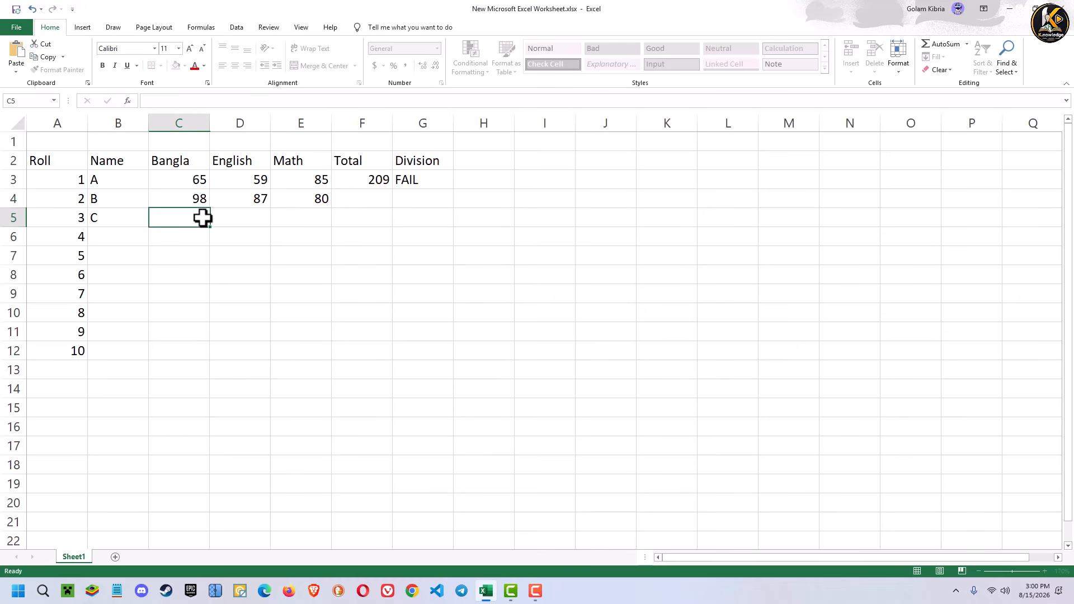
pyautogui.write('75')
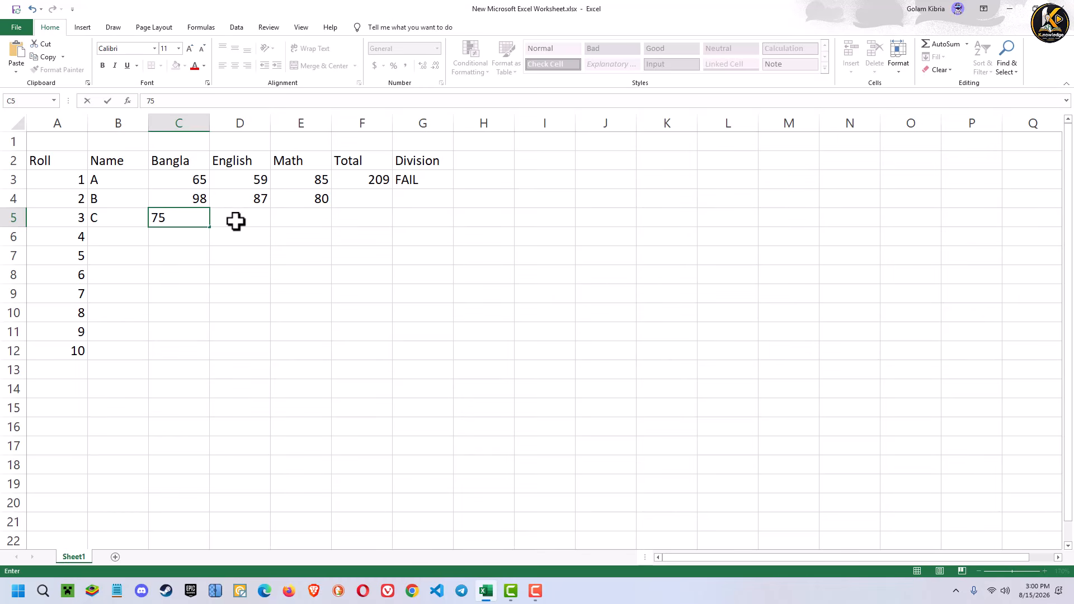
pyautogui.click(236, 221)
pyautogui.write('82')
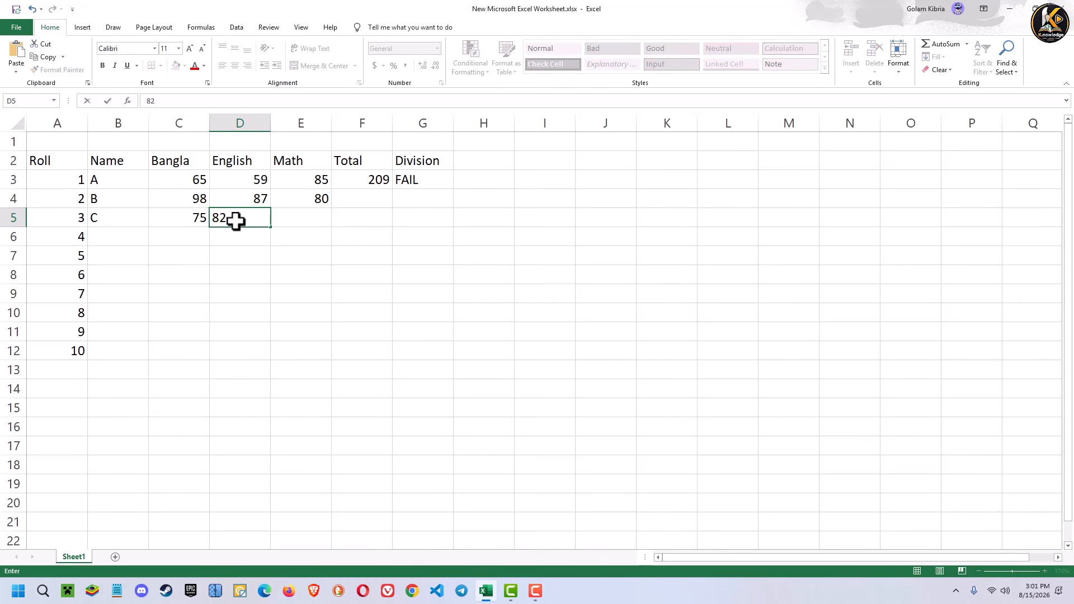
pyautogui.click(318, 216)
pyautogui.write('60')
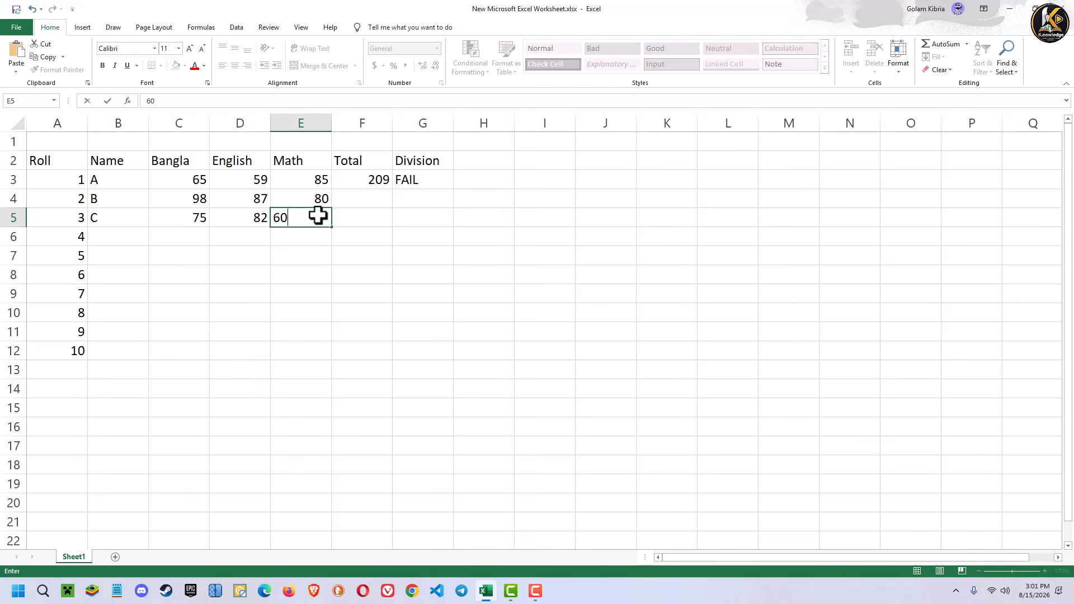
pyautogui.click(309, 260)
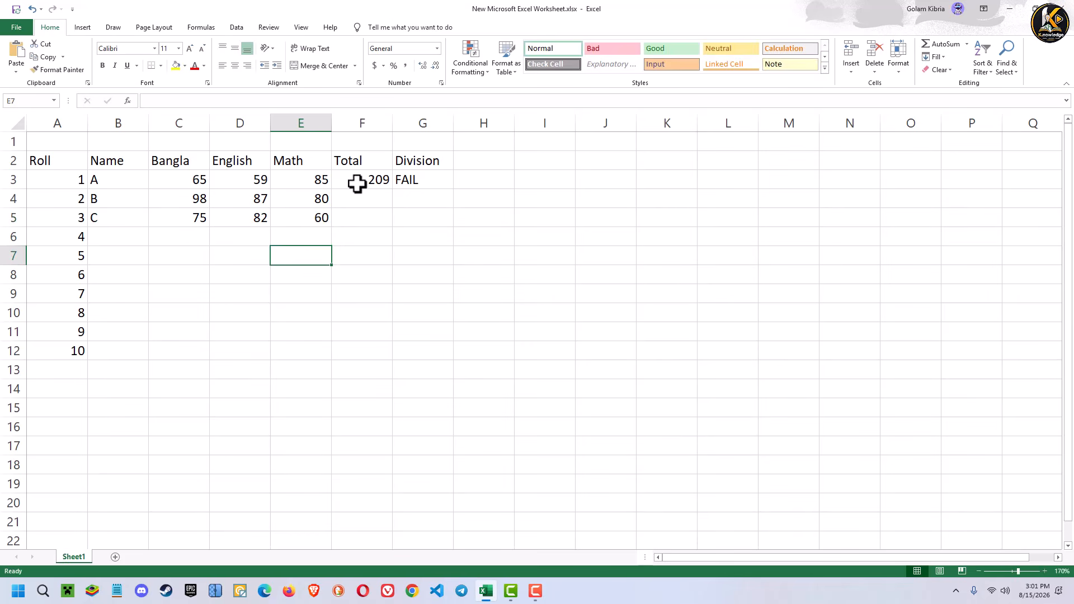
# - Fill the Total formula from F3 down through F12 for all ten roll numbers
pyautogui.click(345, 202)
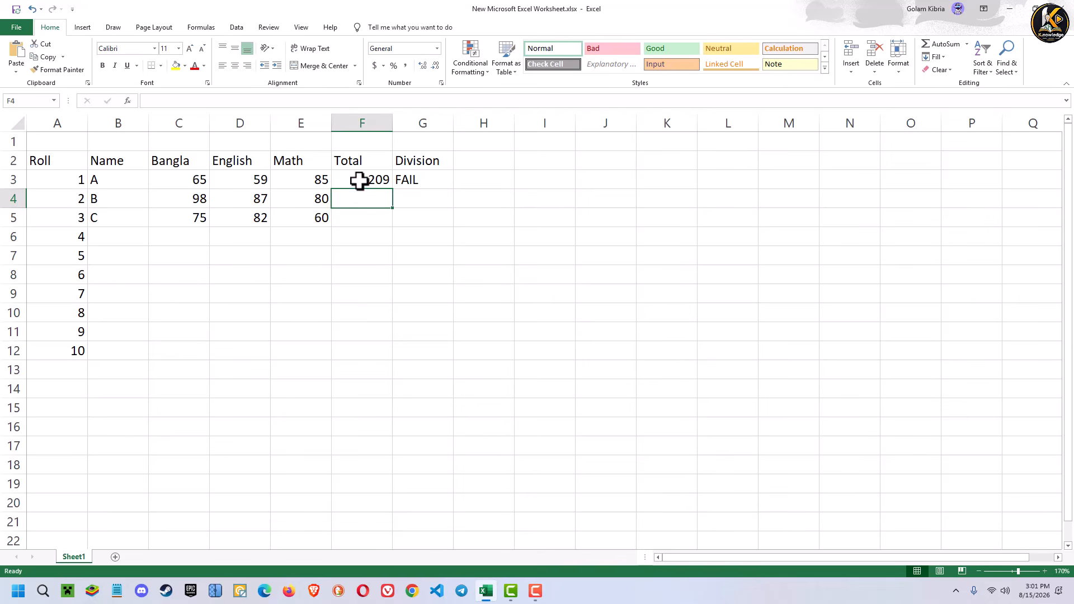
pyautogui.click(360, 181)
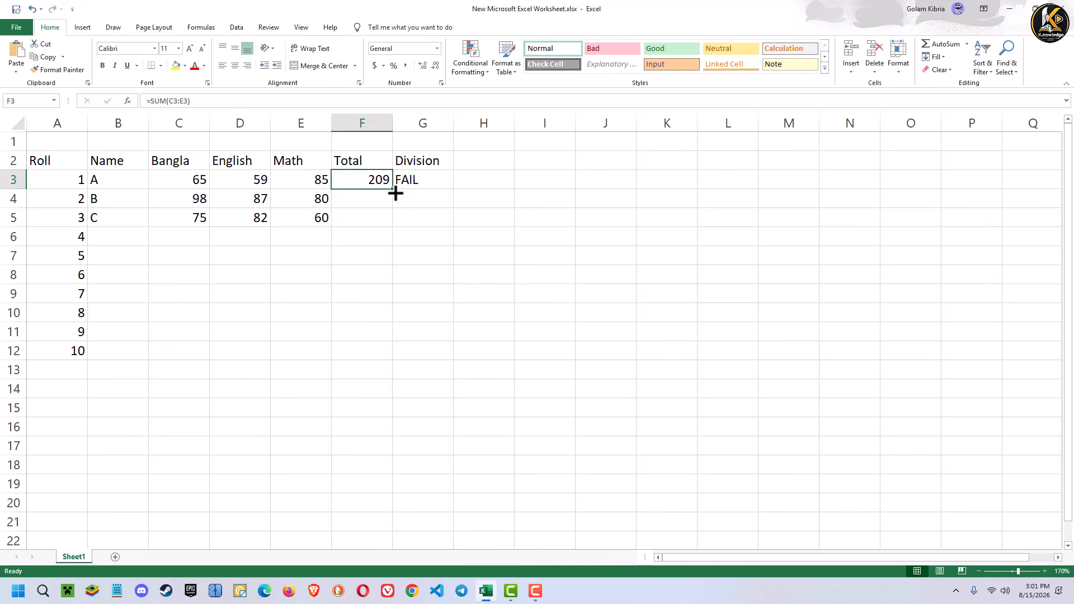
pyautogui.moveTo(394, 191); pyautogui.dragTo(396, 353)
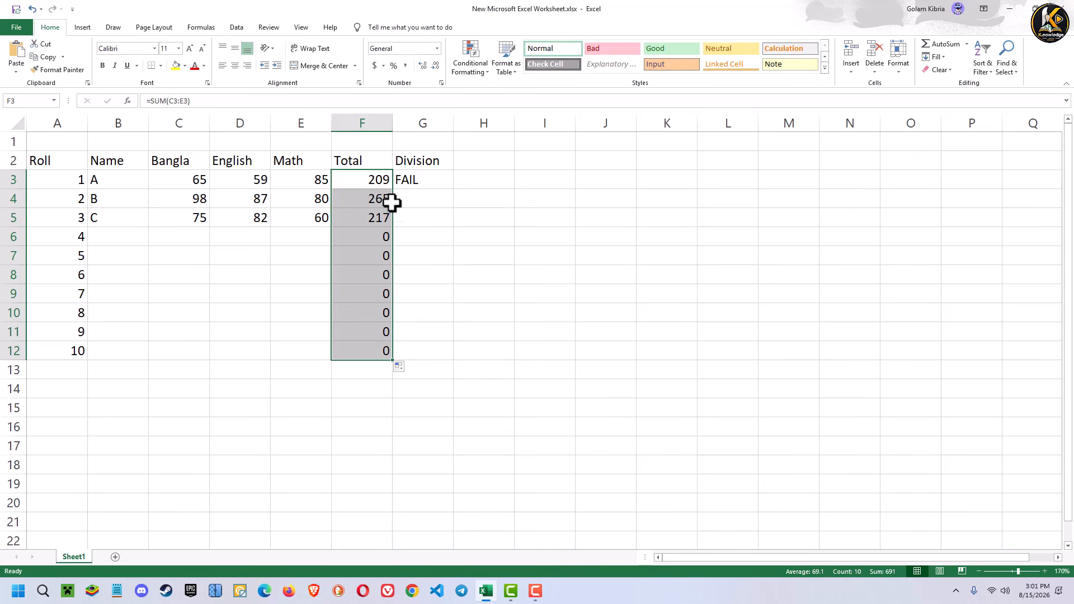
pyautogui.click(432, 244)
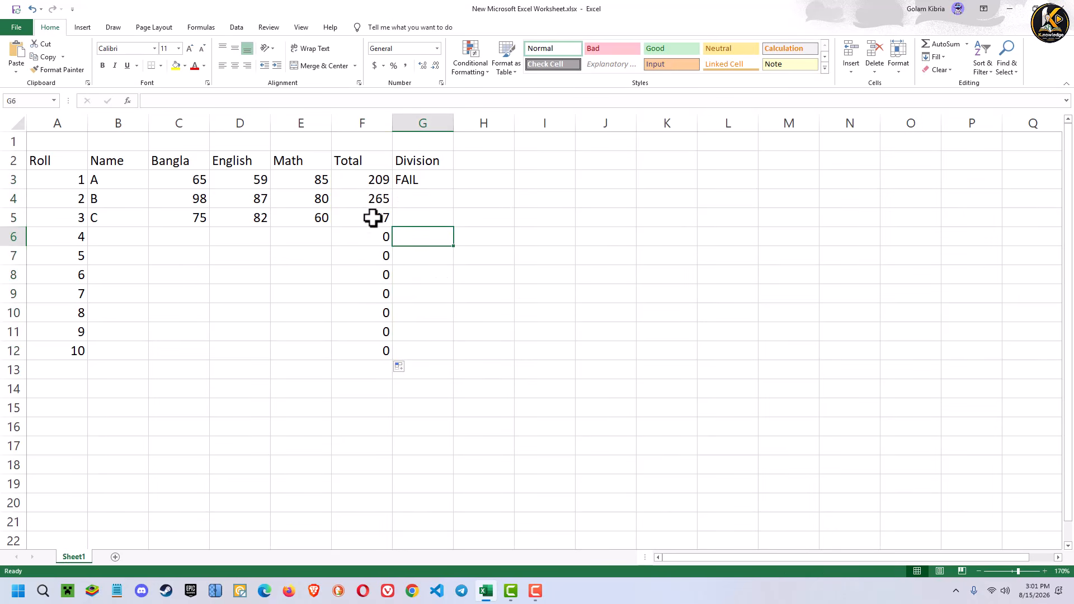
# - Fill the Division formula from G3 down through G12 and check the results for students B and C
pyautogui.click(431, 180)
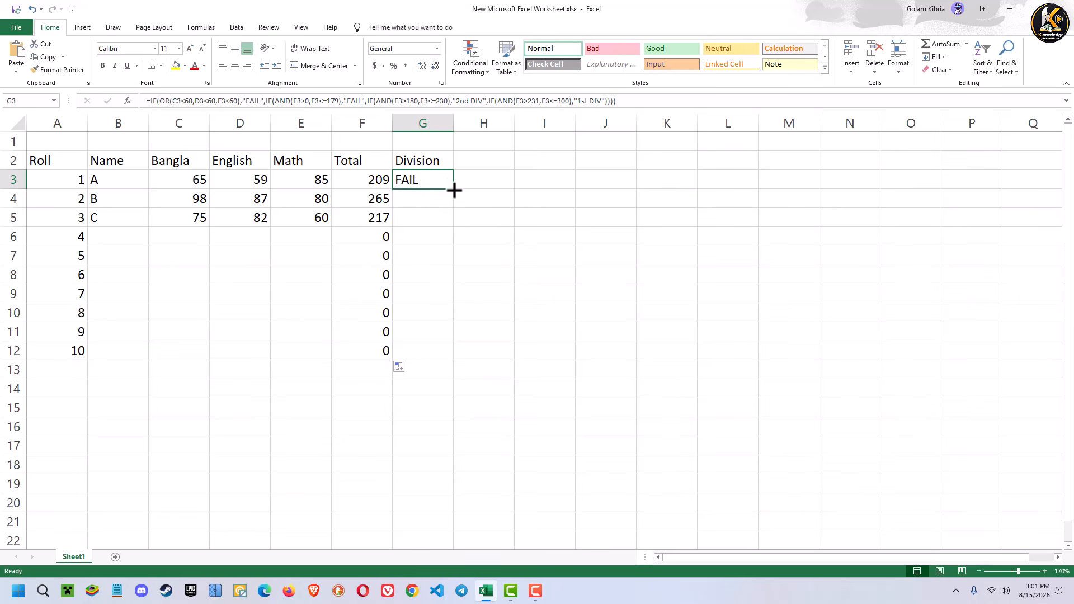
pyautogui.moveTo(454, 191); pyautogui.dragTo(454, 364)
pyautogui.click(532, 269)
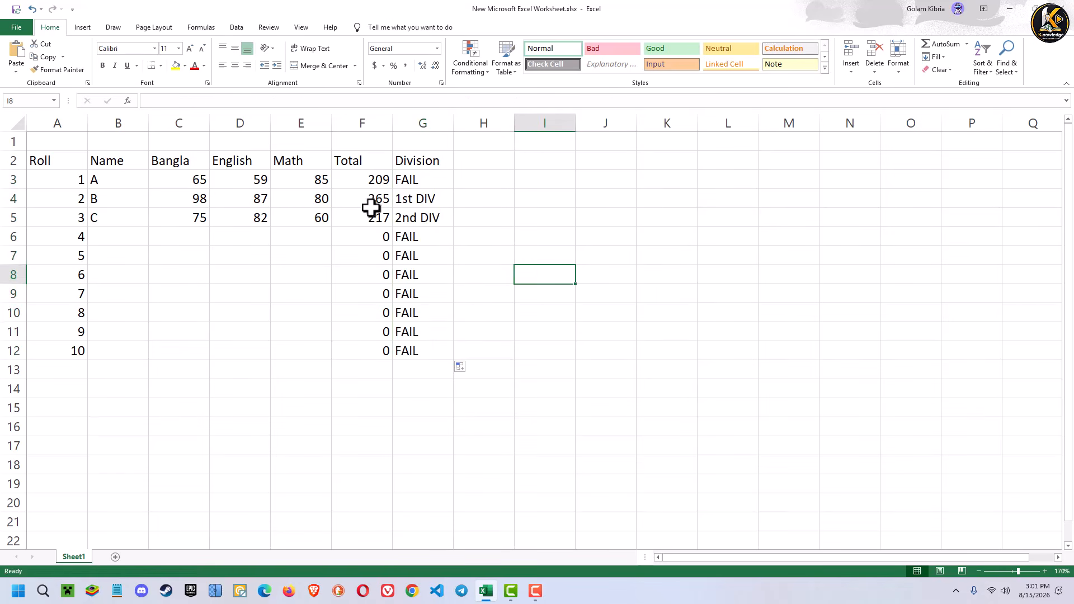
pyautogui.click(426, 199)
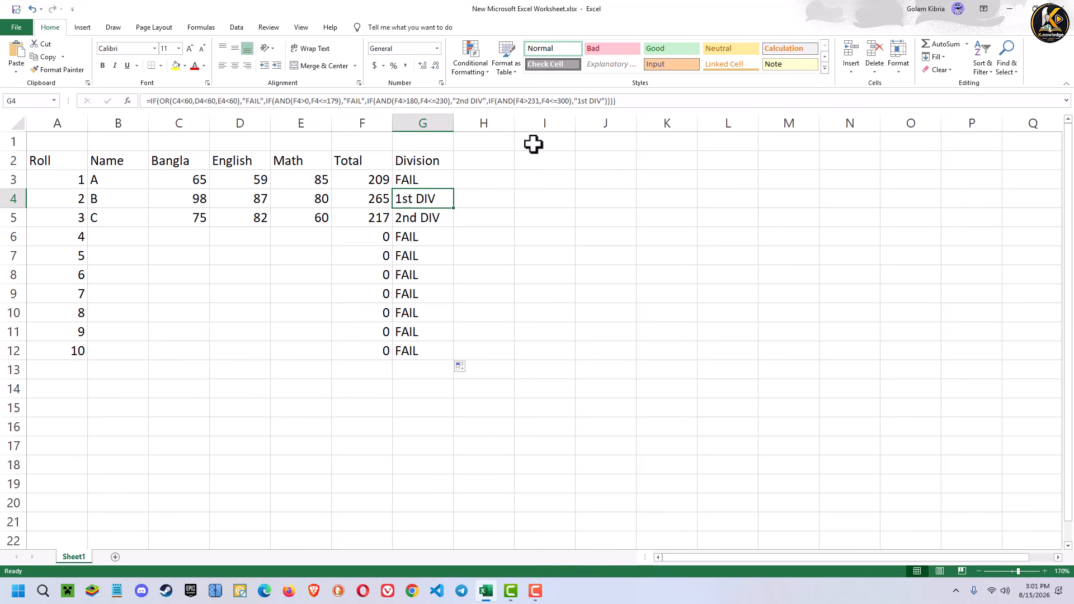
pyautogui.click(426, 218)
pyautogui.press('Right')
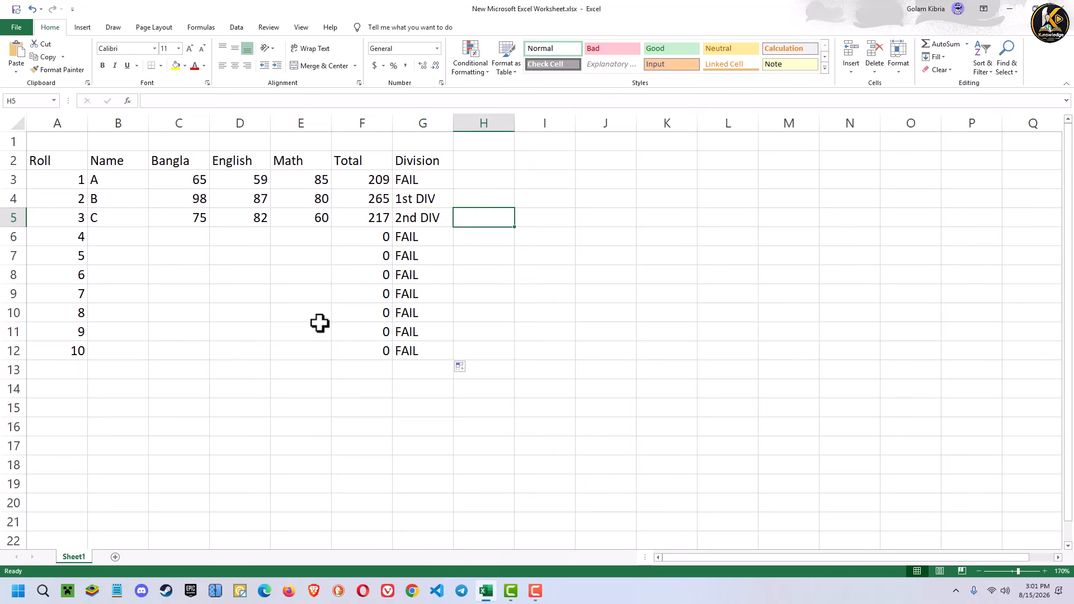
pyautogui.click(513, 328)
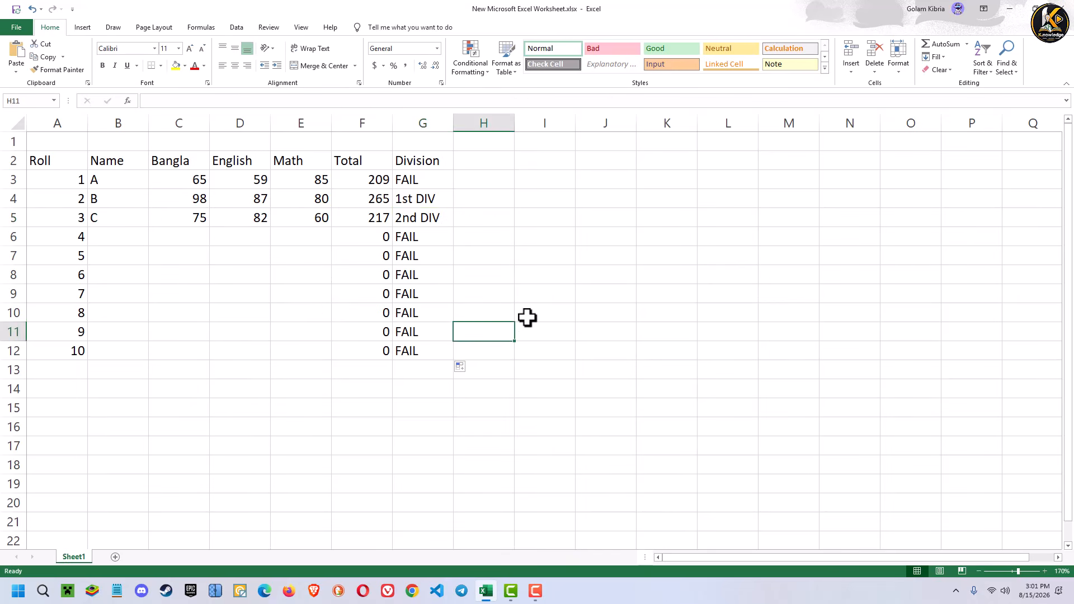
pyautogui.click(532, 295)
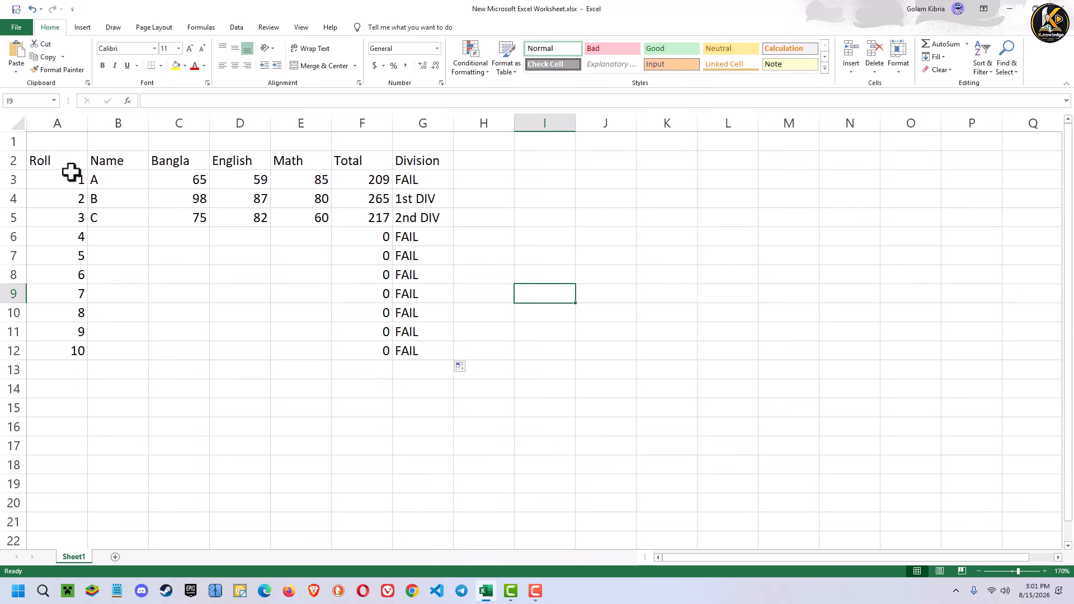
# - Apply all borders to the marks table in A2:G12
pyautogui.moveTo(36, 156); pyautogui.dragTo(415, 351)
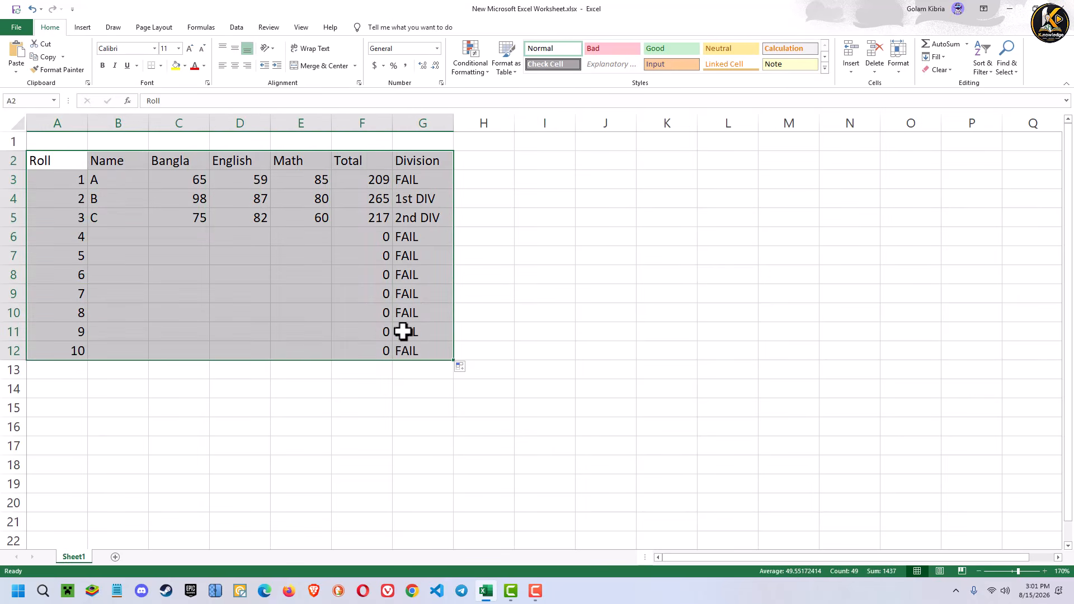
pyautogui.click(161, 66)
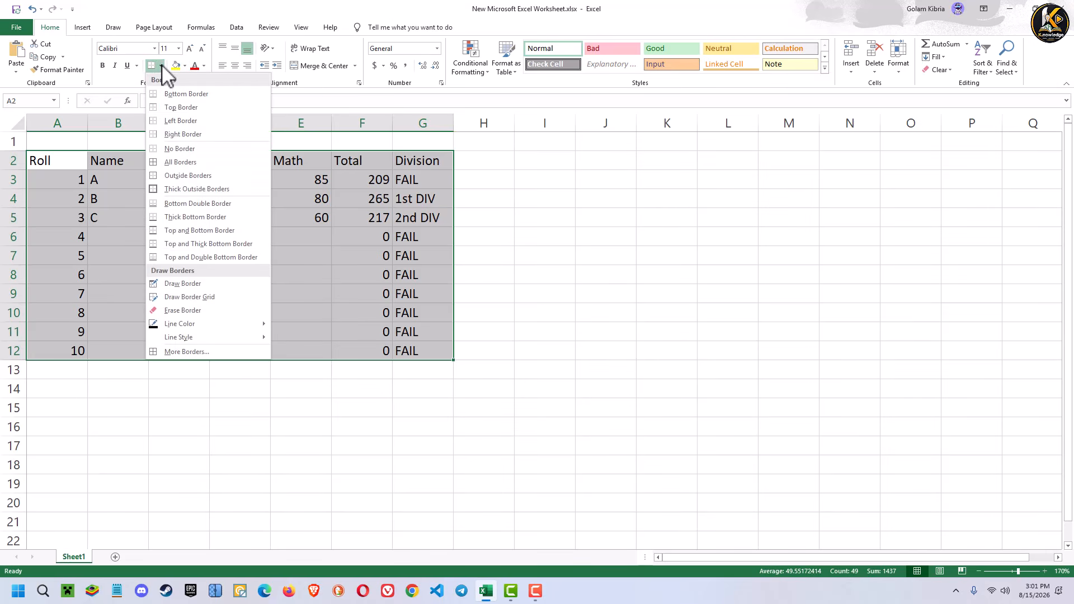
pyautogui.click(185, 163)
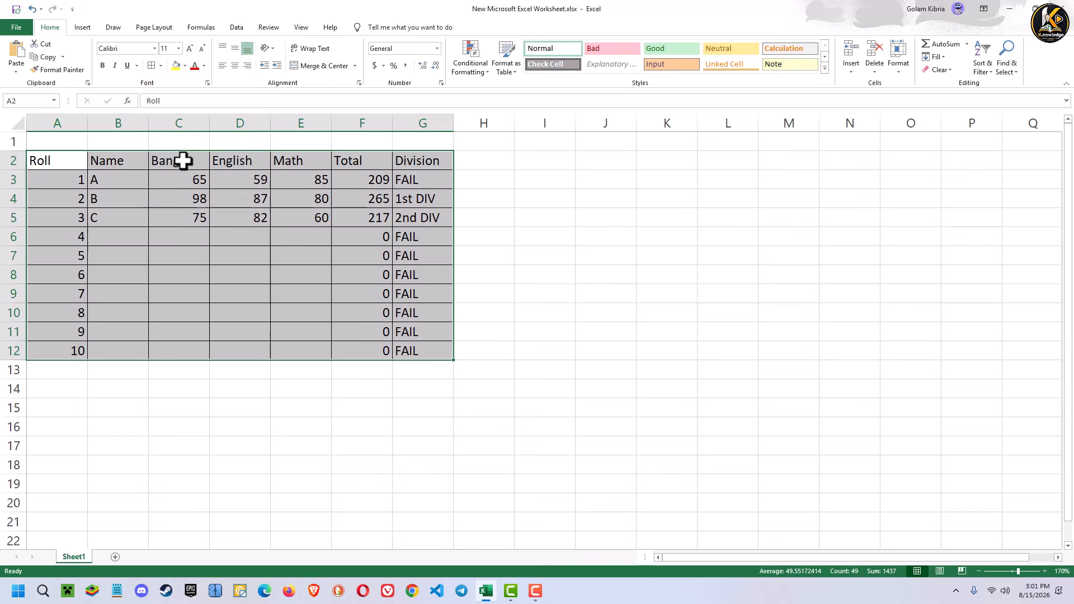
pyautogui.click(622, 263)
# - Merge and center A1:G1 above the table and enter the title Result Sheet
pyautogui.moveTo(53, 139); pyautogui.dragTo(422, 142)
pyautogui.click(324, 66)
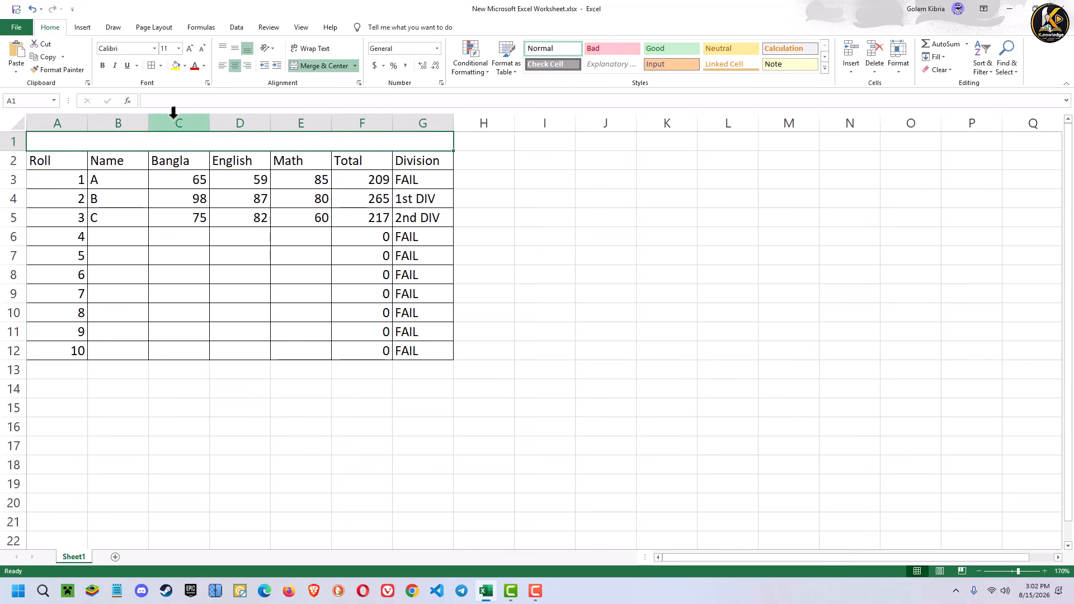
pyautogui.doubleClick(202, 141)
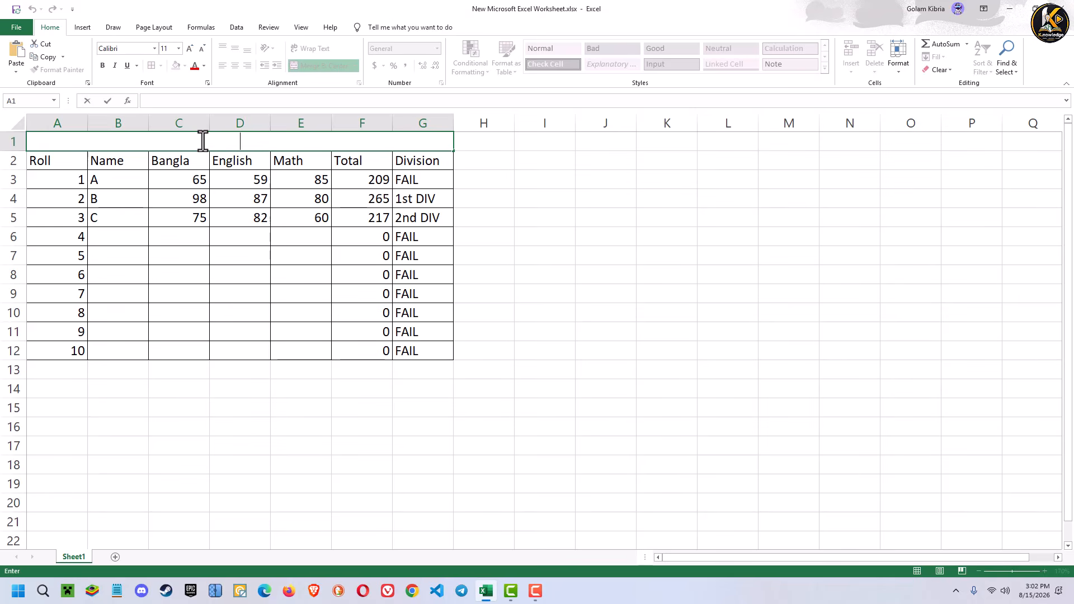
pyautogui.write('Resul')
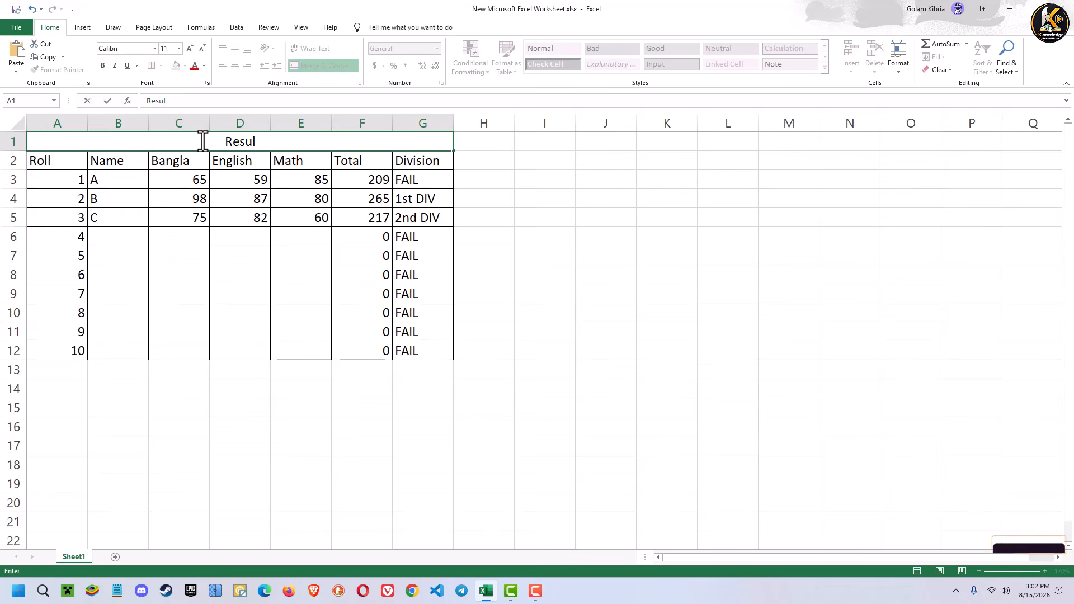
pyautogui.write('t Sheet')
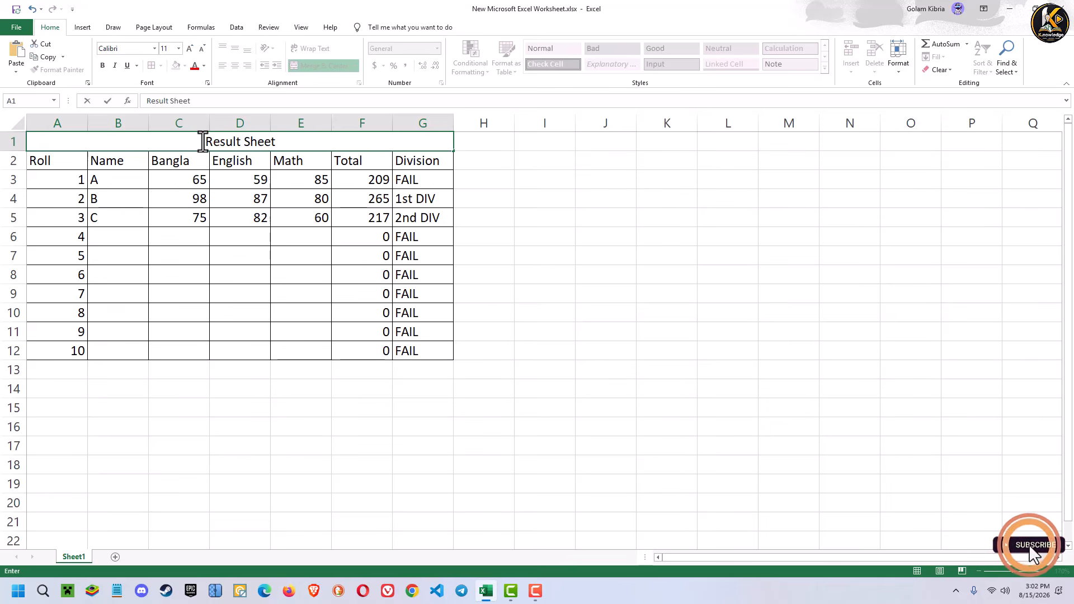
pyautogui.click(297, 407)
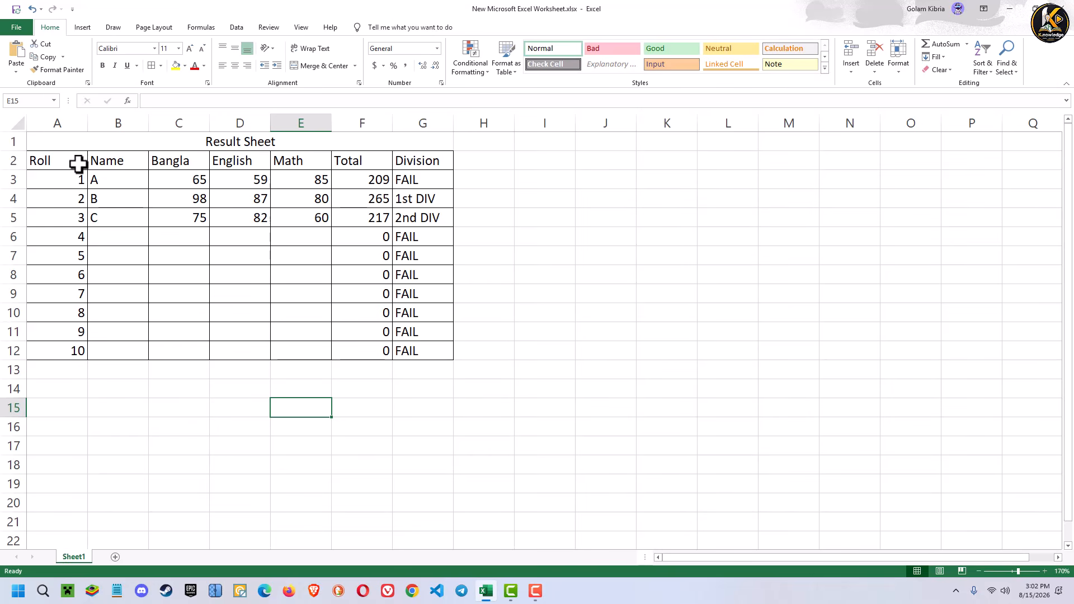
# - Add filters to the header row A2:G2
pyautogui.moveTo(56, 162); pyautogui.dragTo(425, 163)
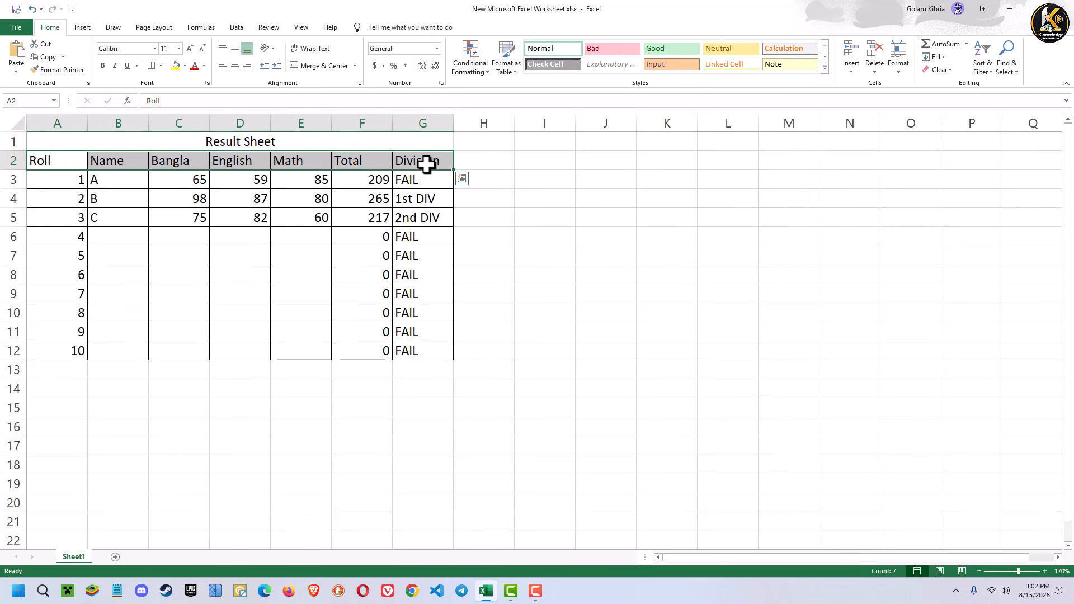
pyautogui.click(990, 56)
pyautogui.click(998, 130)
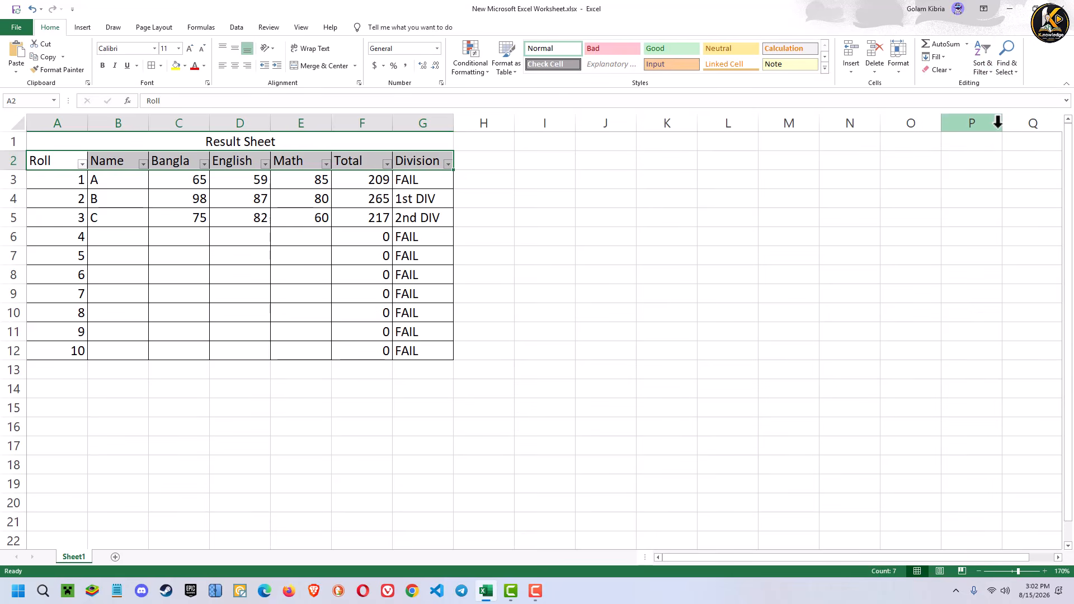
pyautogui.click(765, 311)
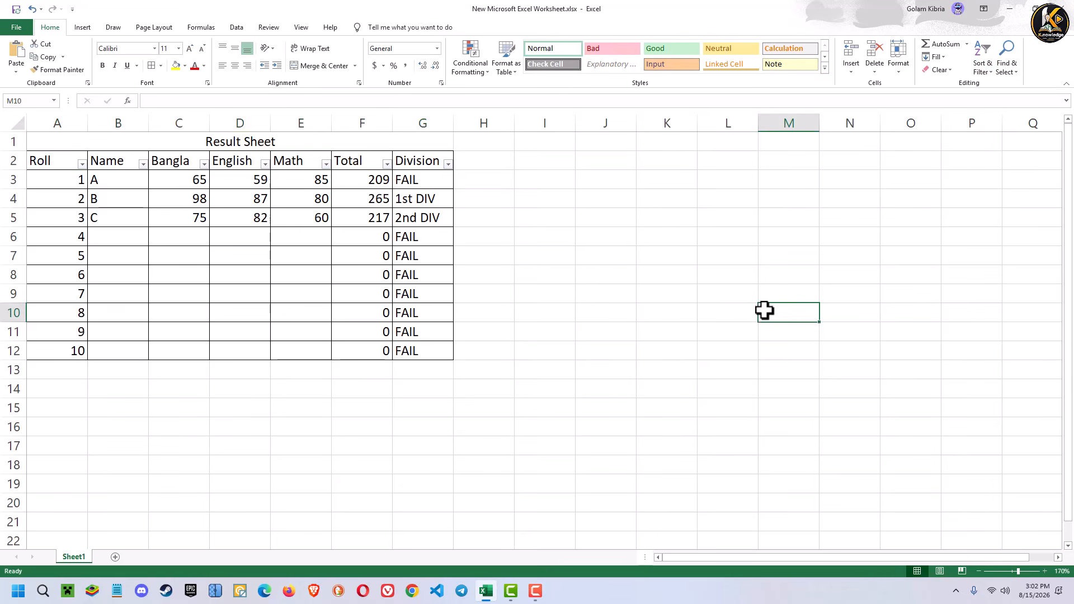
# - Filter the Name column to show only student A
pyautogui.click(204, 163)
pyautogui.click(204, 165)
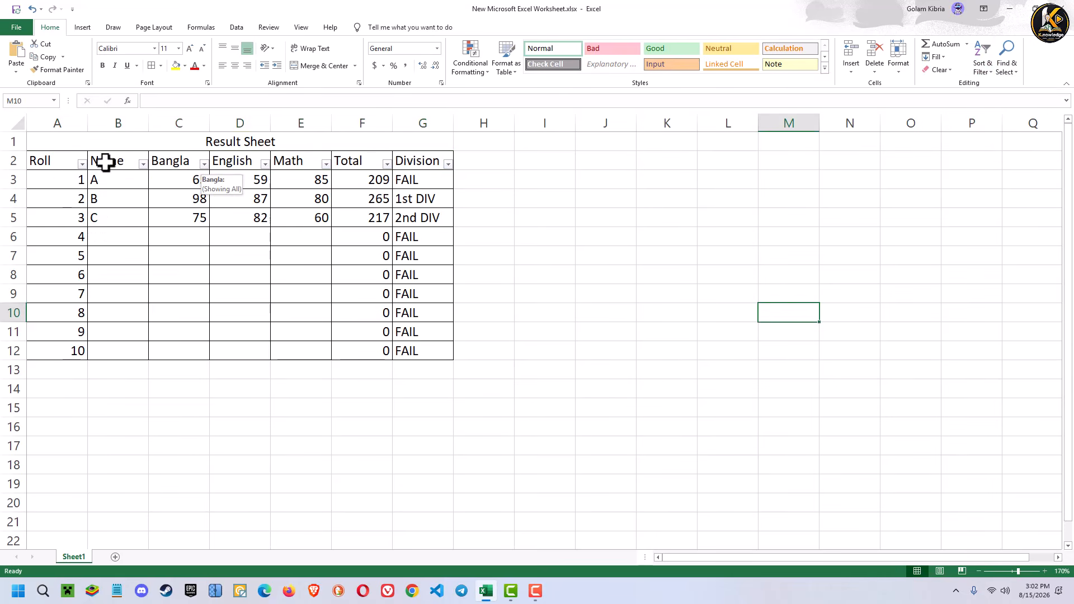
pyautogui.click(143, 163)
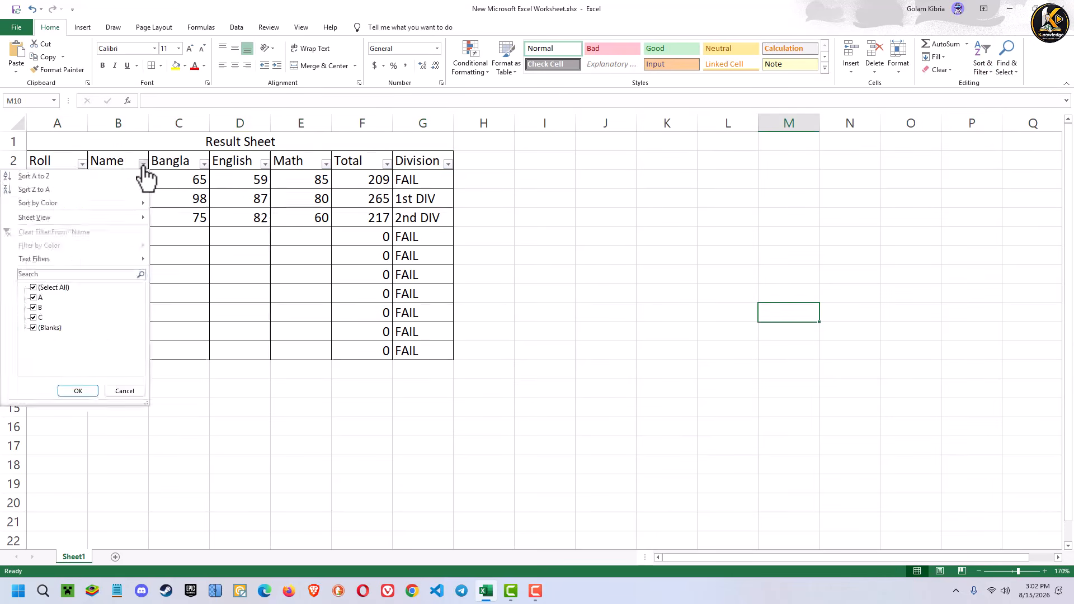
pyautogui.click(34, 298)
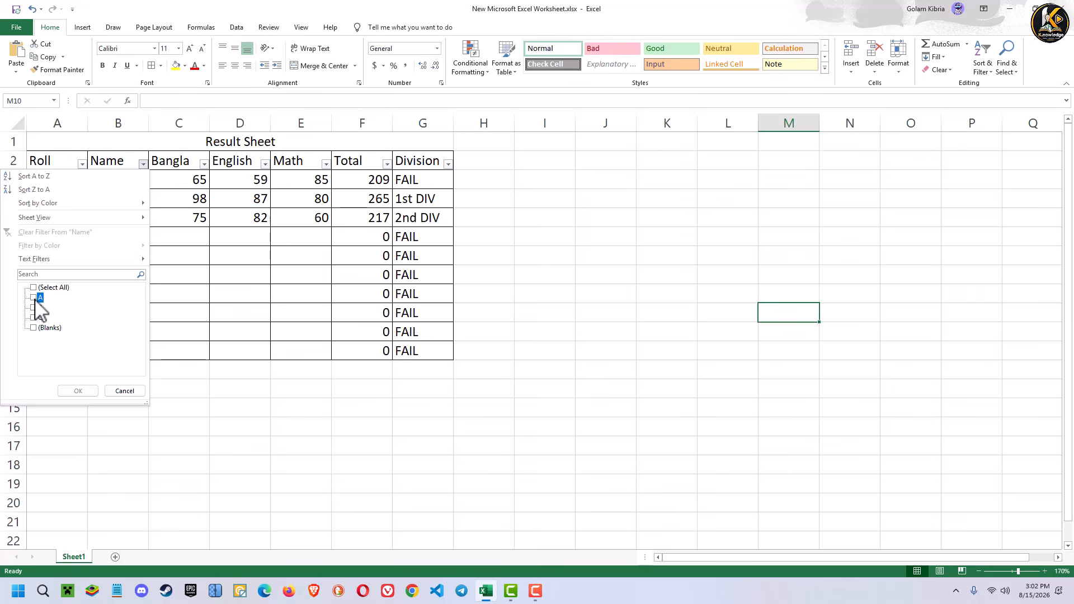
pyautogui.click(79, 391)
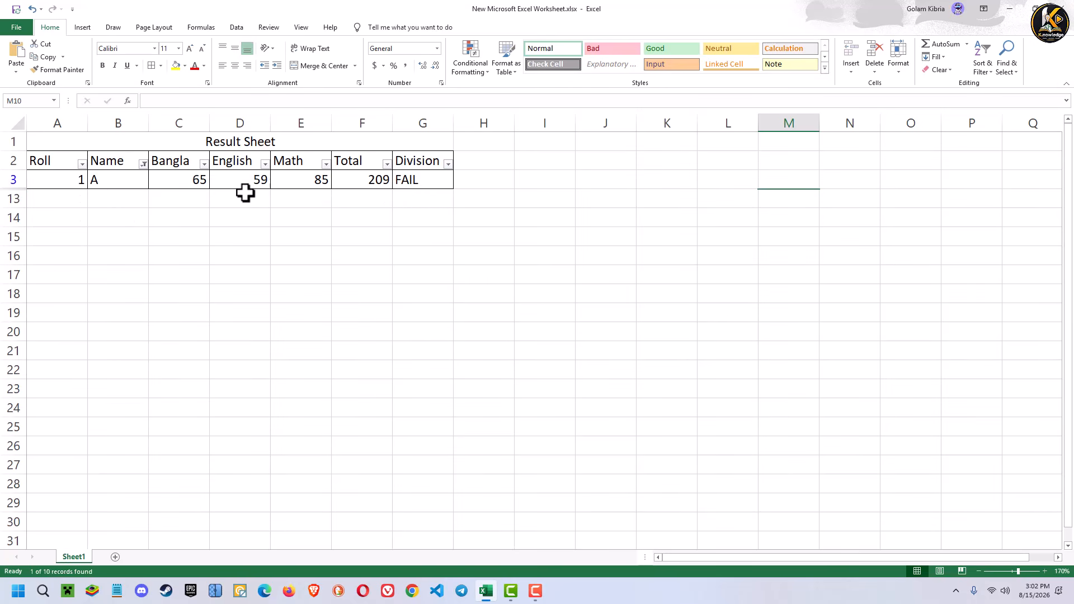
pyautogui.click(144, 164)
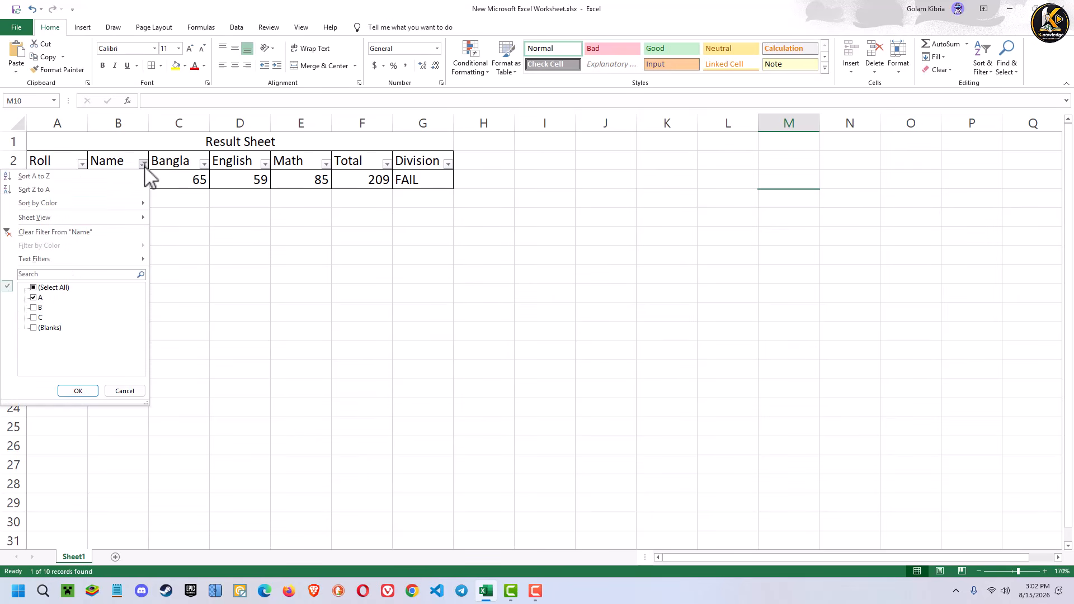
pyautogui.click(204, 241)
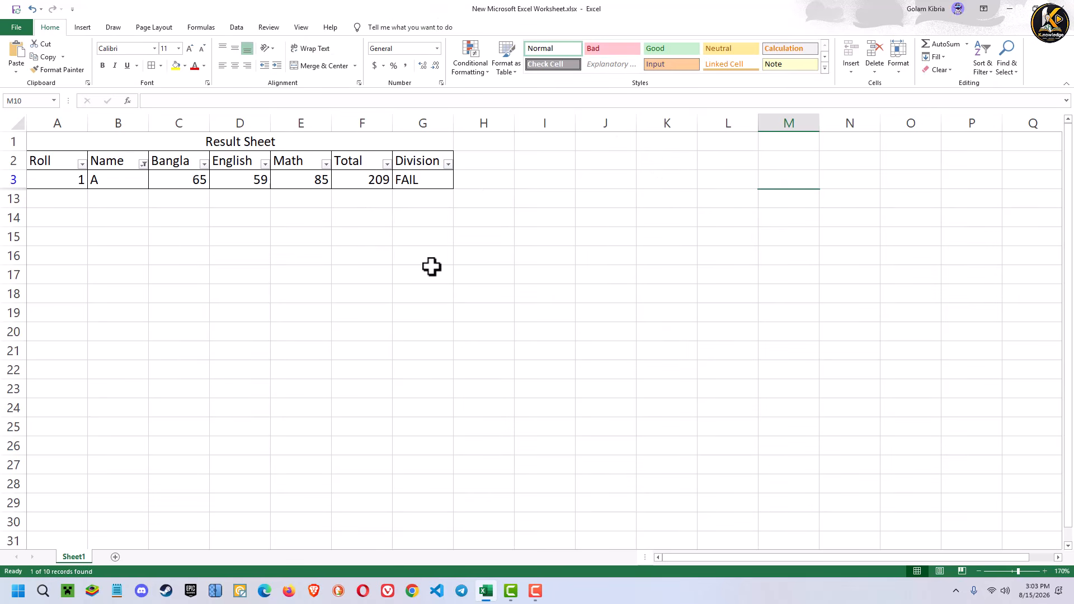
# - Reset the Name column filter to show all students
pyautogui.click(144, 163)
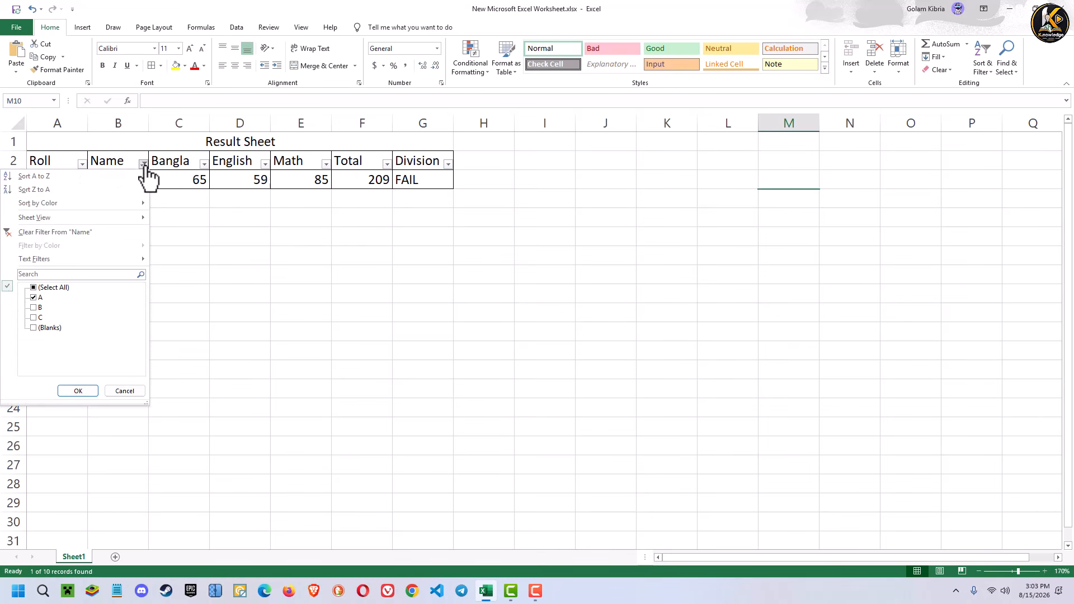
pyautogui.click(34, 288)
pyautogui.click(79, 392)
pyautogui.click(536, 274)
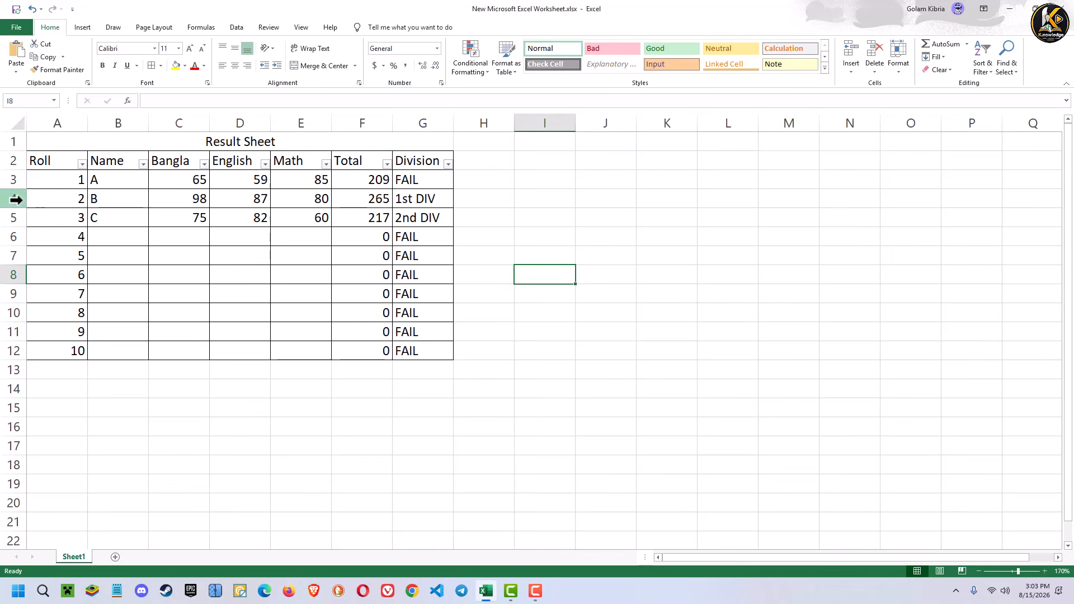
pyautogui.click(56, 143)
pyautogui.moveTo(60, 143); pyautogui.dragTo(445, 351)
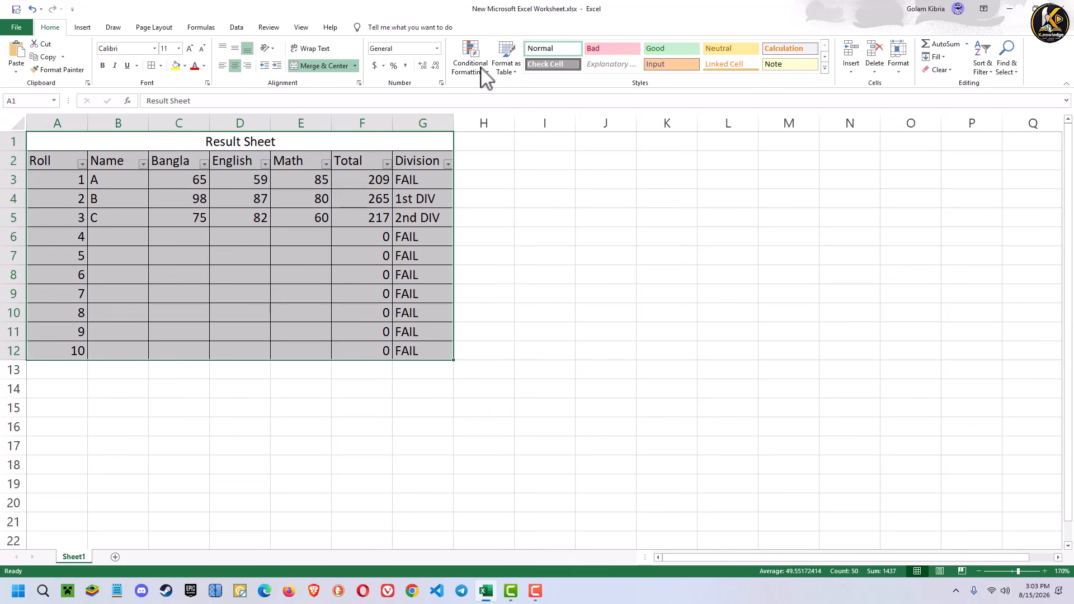
pyautogui.click(510, 72)
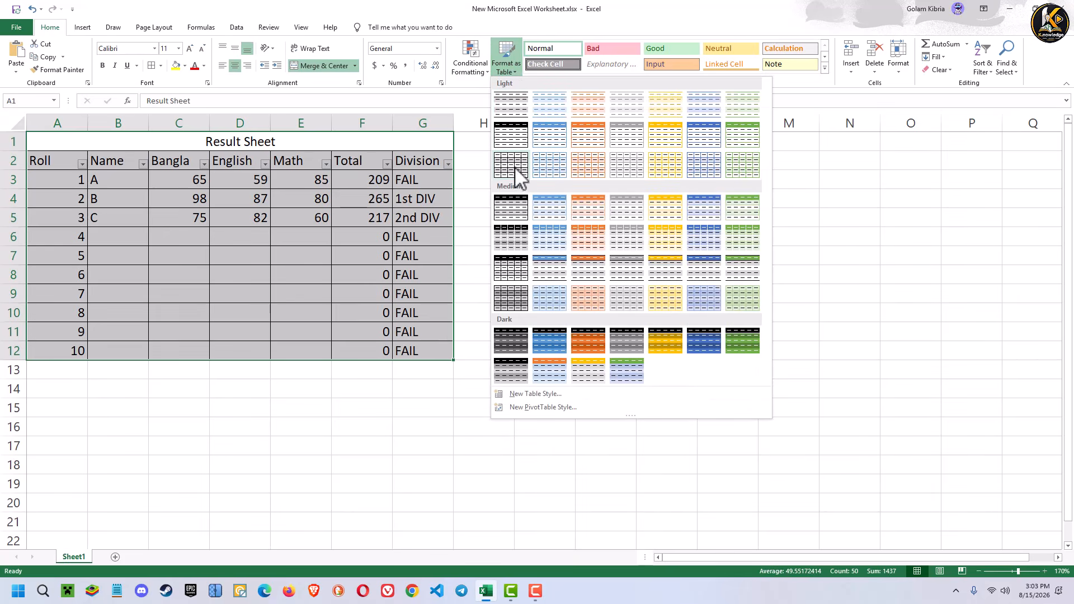
pyautogui.click(587, 339)
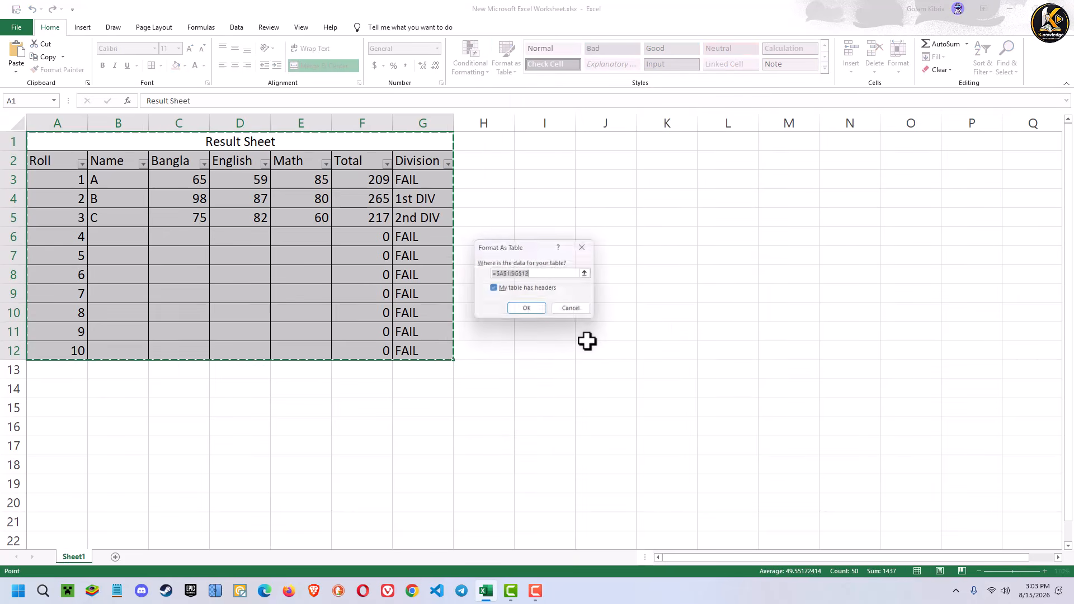
pyautogui.click(530, 310)
pyautogui.click(560, 327)
pyautogui.click(606, 315)
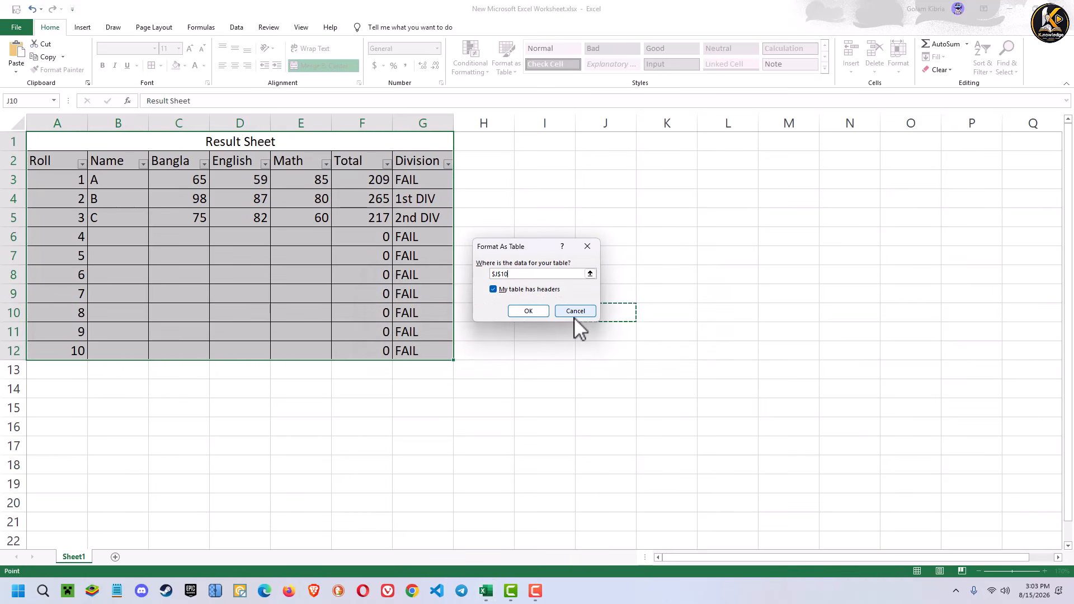
pyautogui.click(575, 315)
# - Format A2:G12 as a table with headers, using the blue style from the first row of Medium styles
pyautogui.moveTo(53, 159); pyautogui.dragTo(424, 350)
pyautogui.click(506, 72)
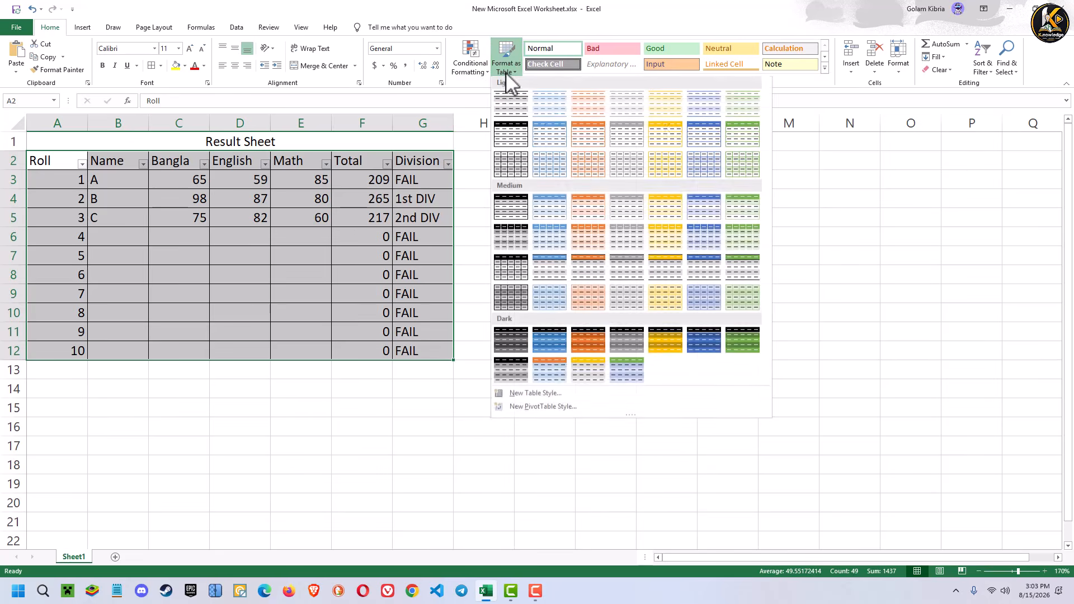
pyautogui.click(547, 206)
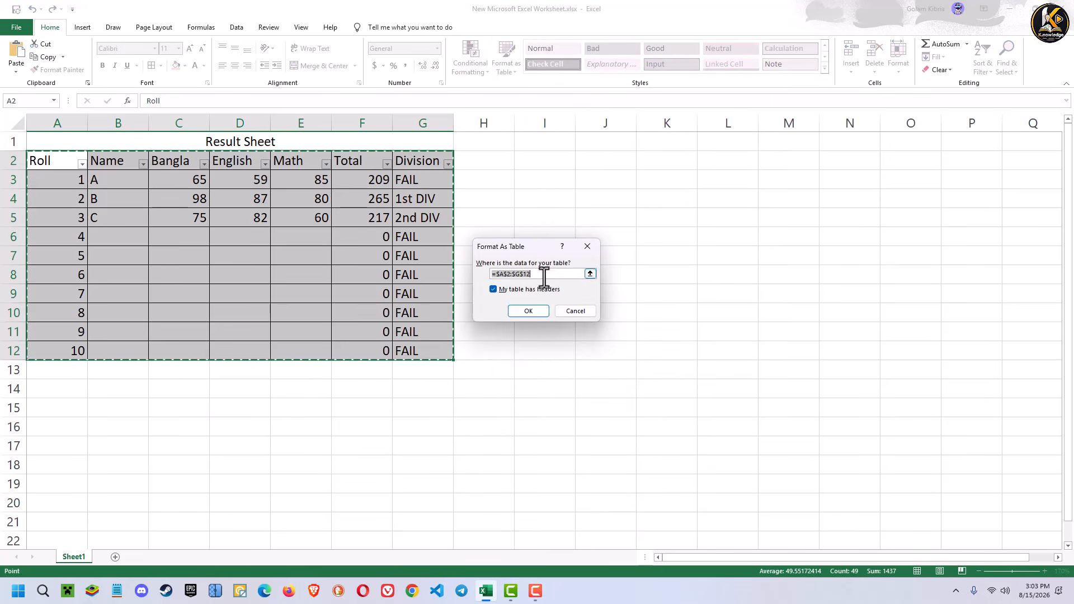
pyautogui.click(528, 311)
pyautogui.click(556, 295)
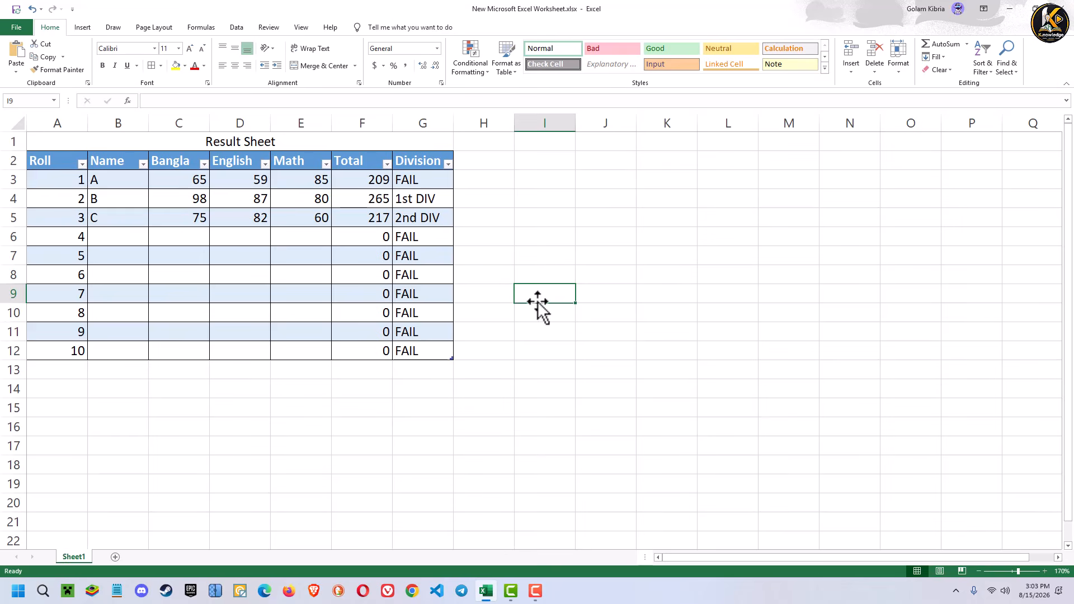
pyautogui.click(482, 401)
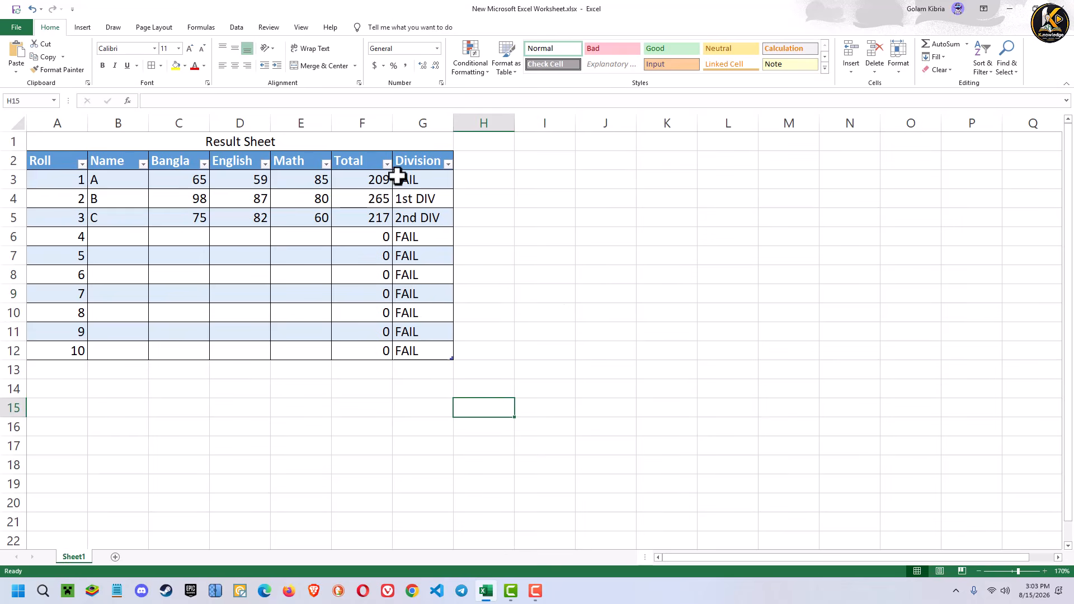
pyautogui.moveTo(415, 179); pyautogui.dragTo(427, 347)
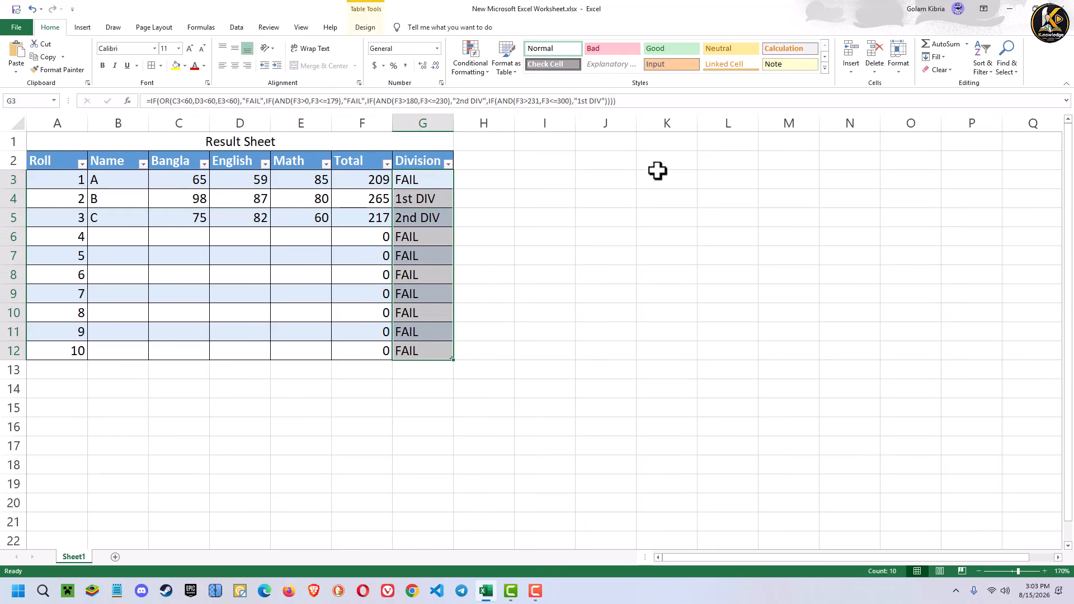
pyautogui.click(825, 67)
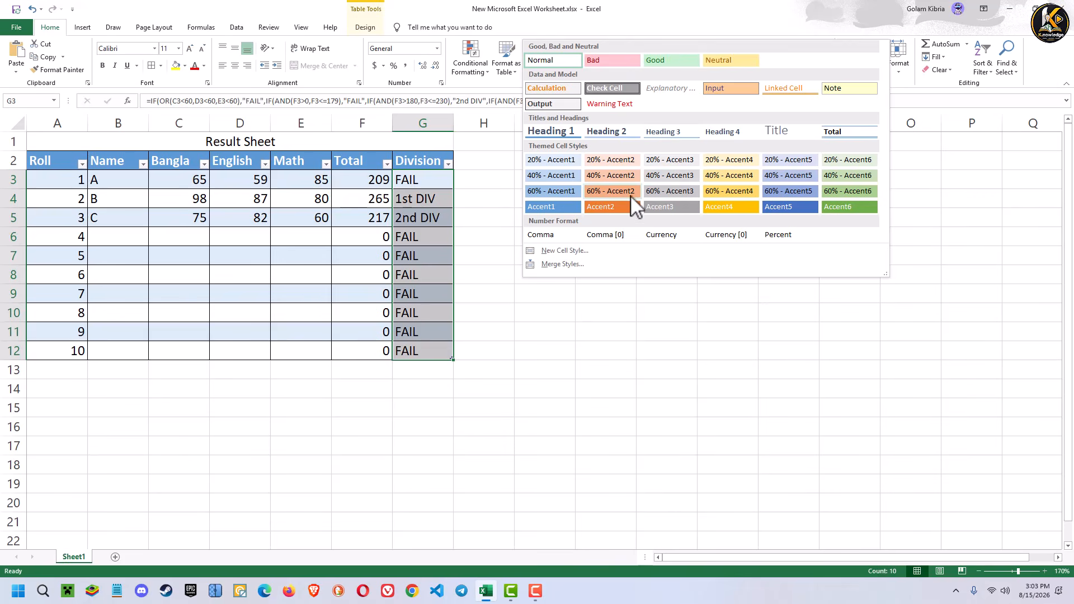
pyautogui.click(647, 335)
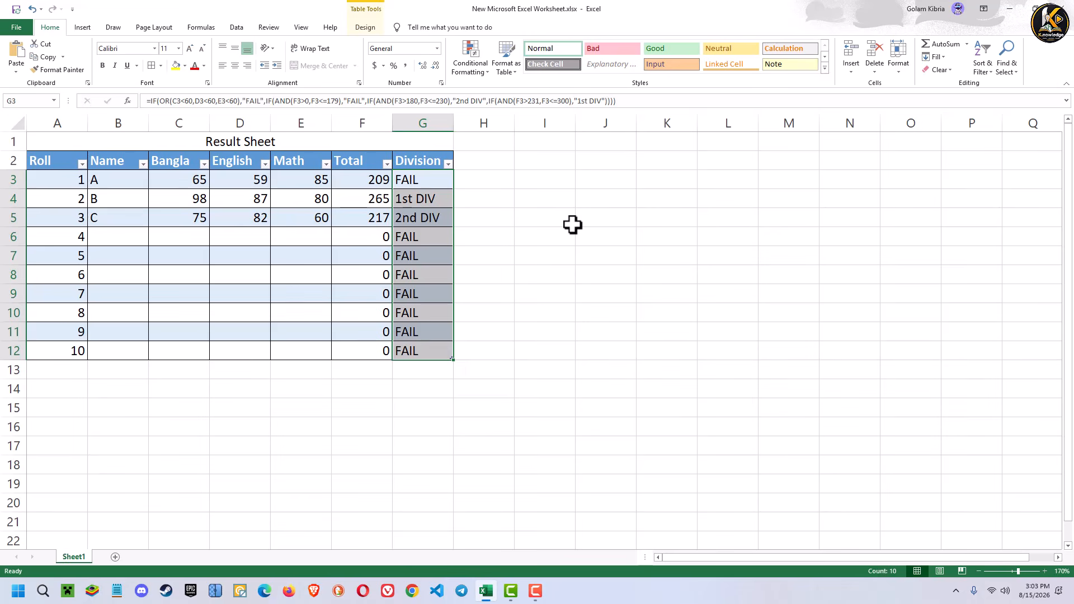
pyautogui.click(545, 224)
pyautogui.click(565, 199)
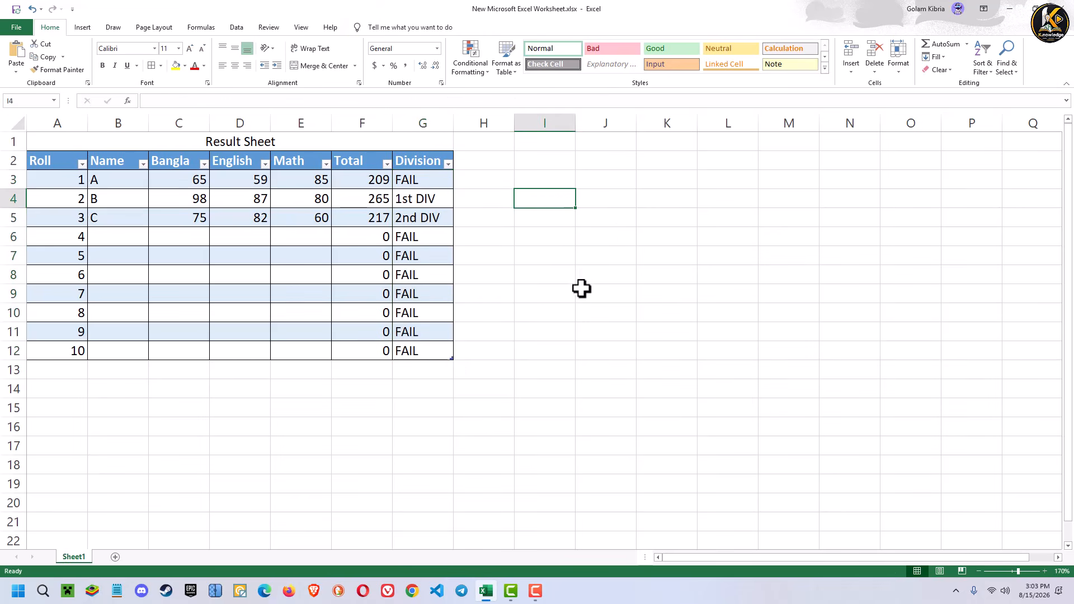